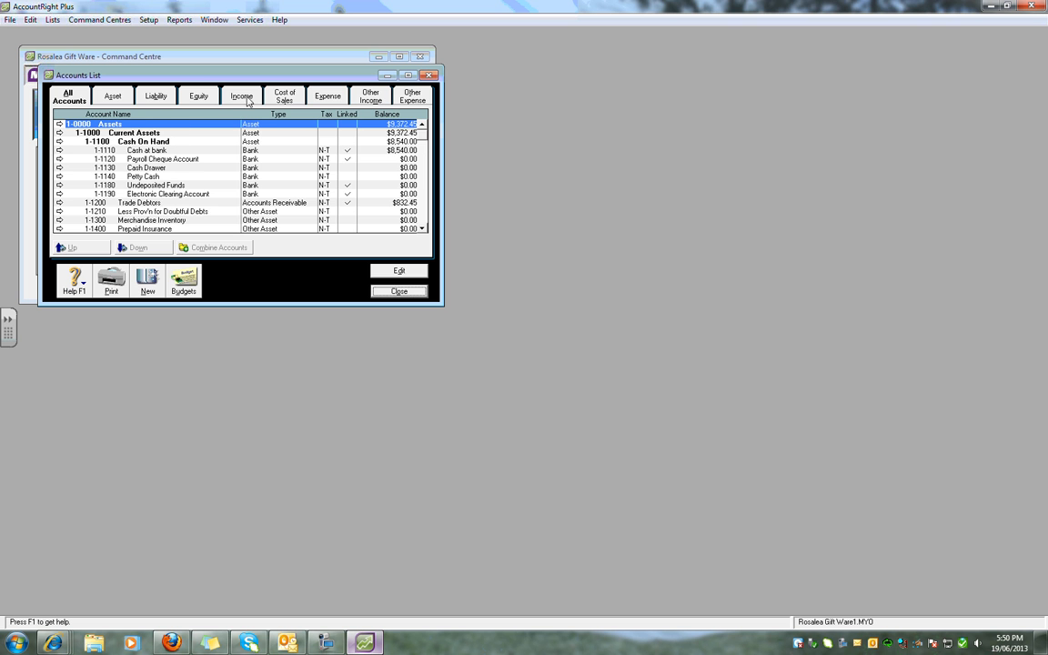
Set the tax code of the cost of sales account 5-1010 Purchases to GST and close the accounts list.
left_click(262, 92)
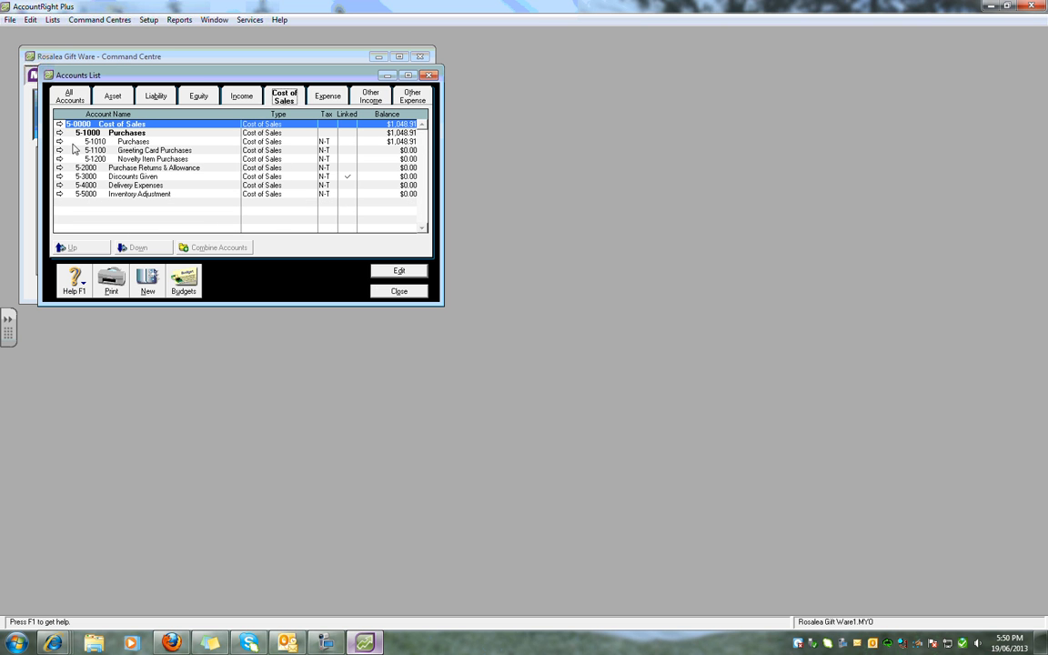
left_click(59, 142)
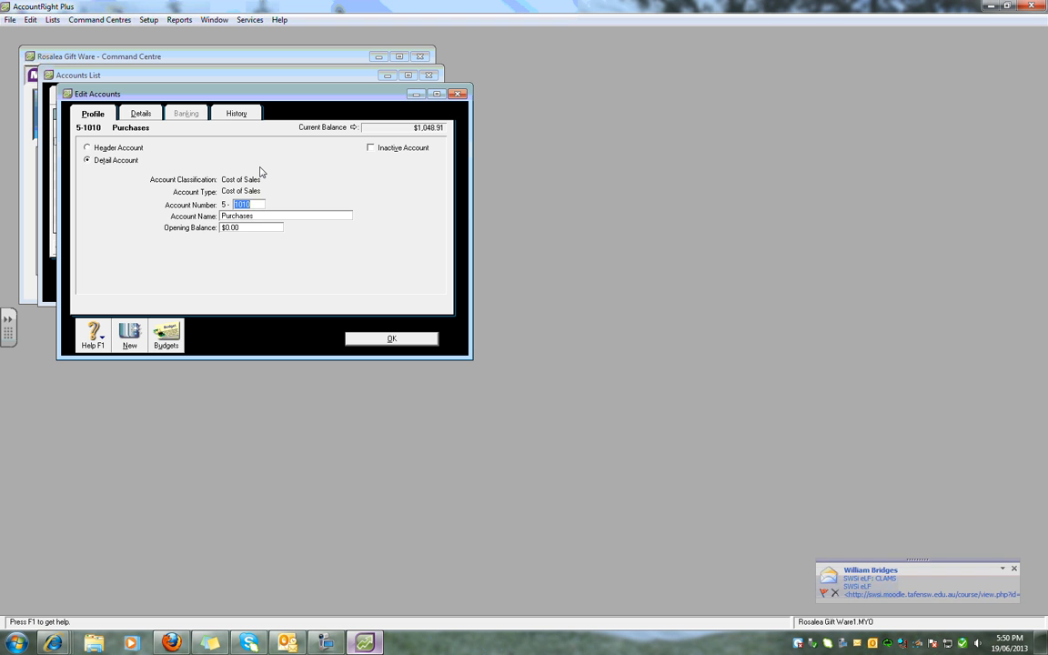
left_click(141, 115)
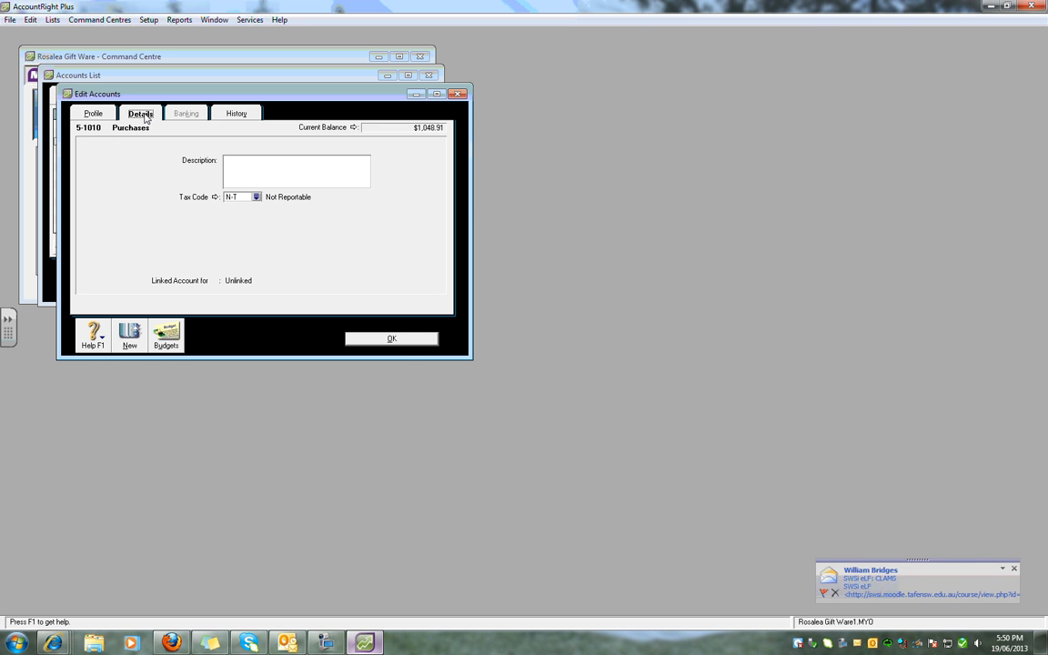
left_click(257, 197)
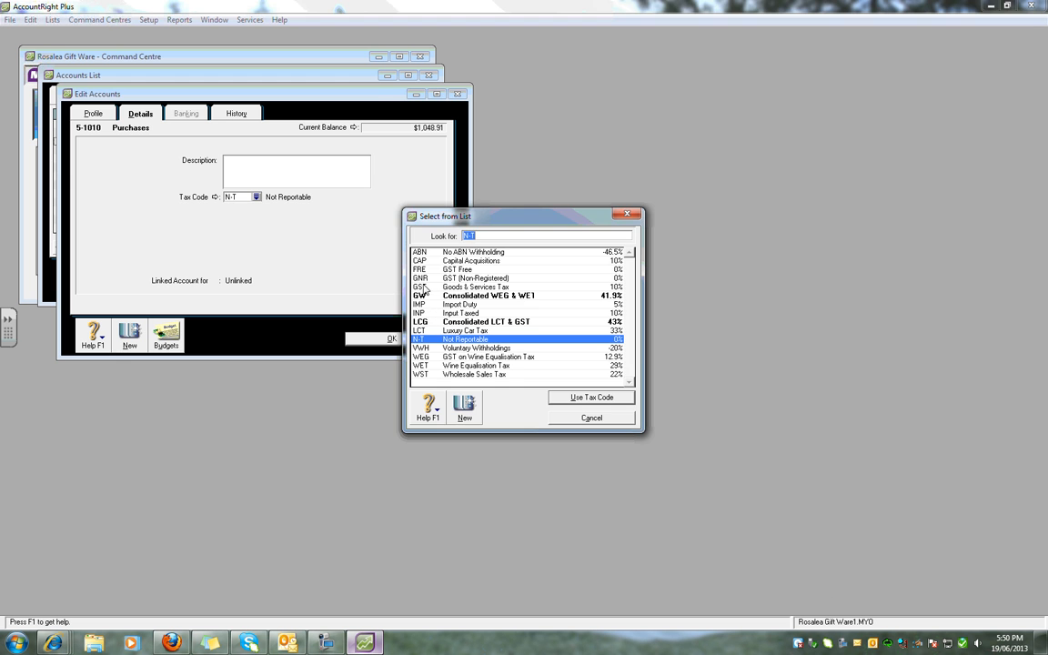
double_click(424, 288)
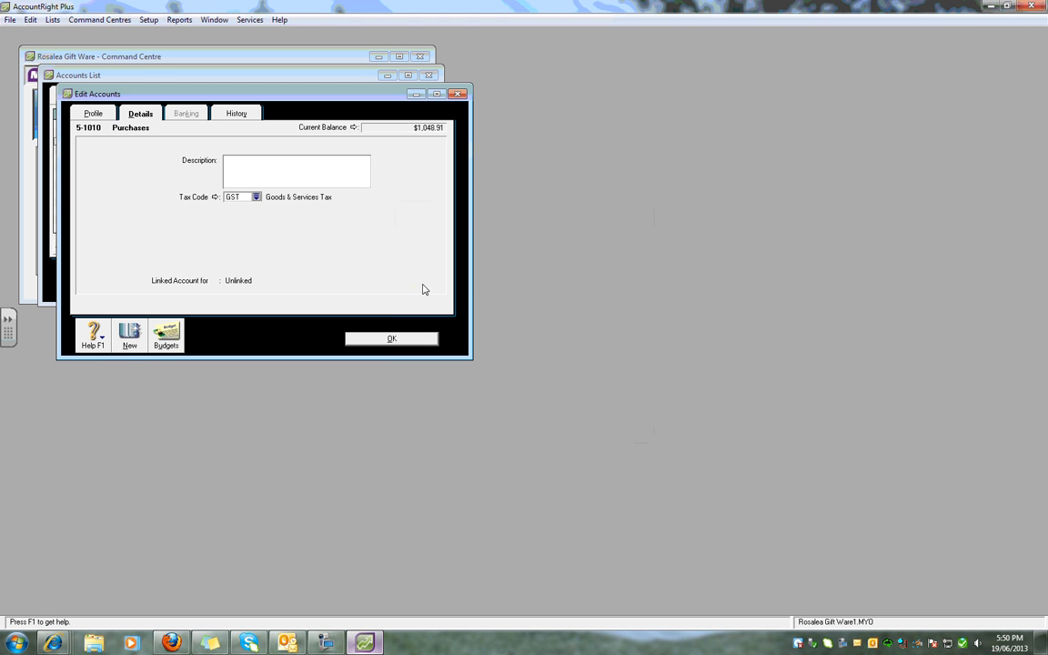
left_click(393, 340)
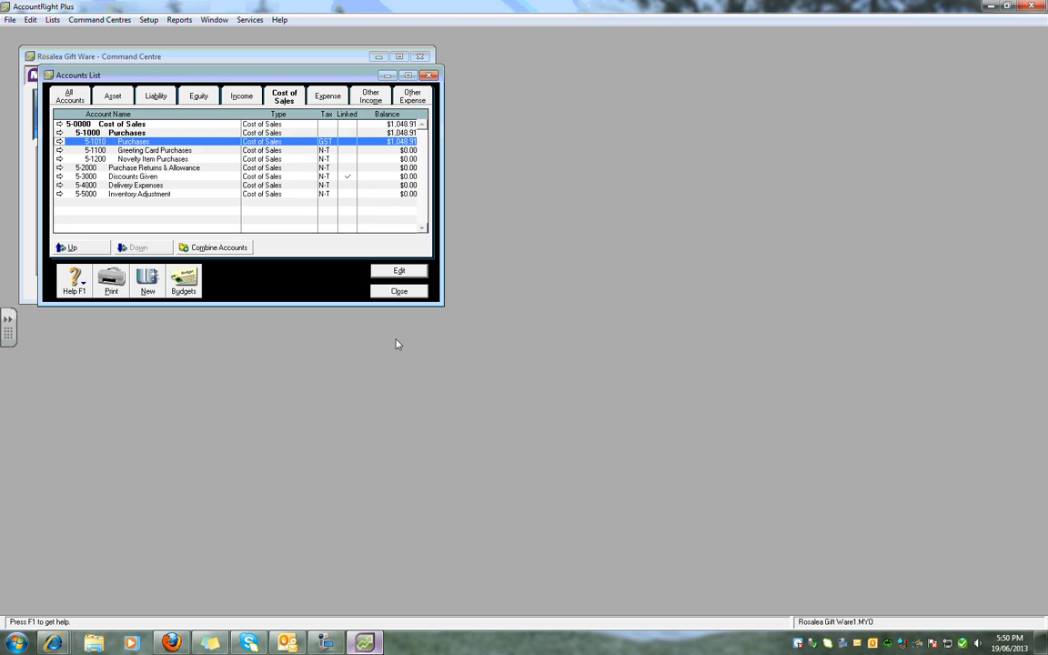
left_click(397, 292)
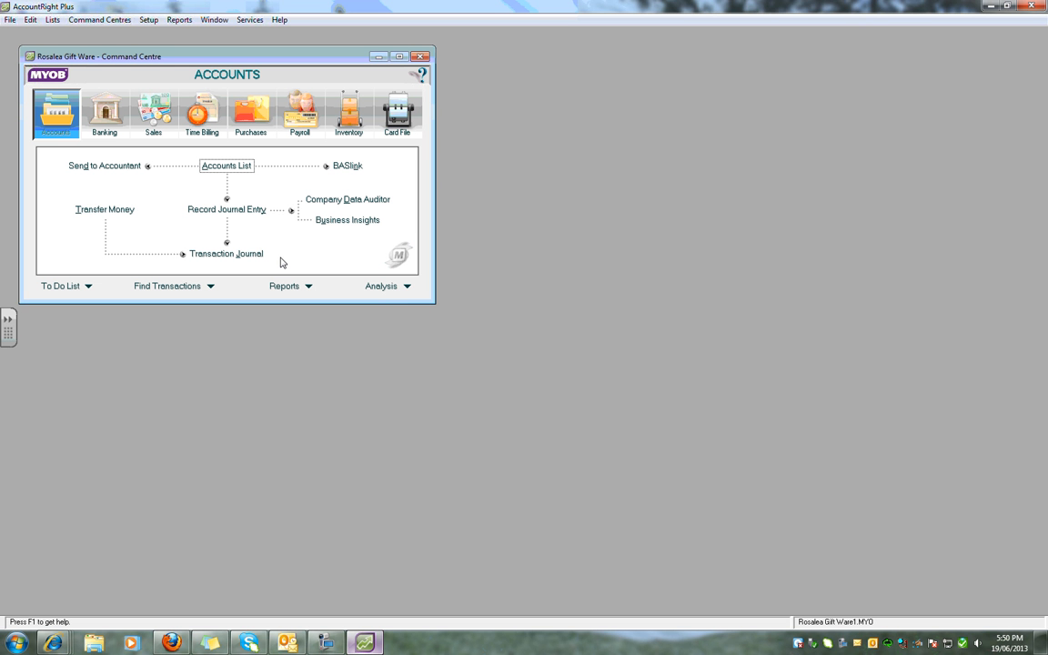
Start a purchase bill for supplier Gift Wholesalers dated 28/05/2013 with supplier invoice number 2476.
left_click(247, 113)
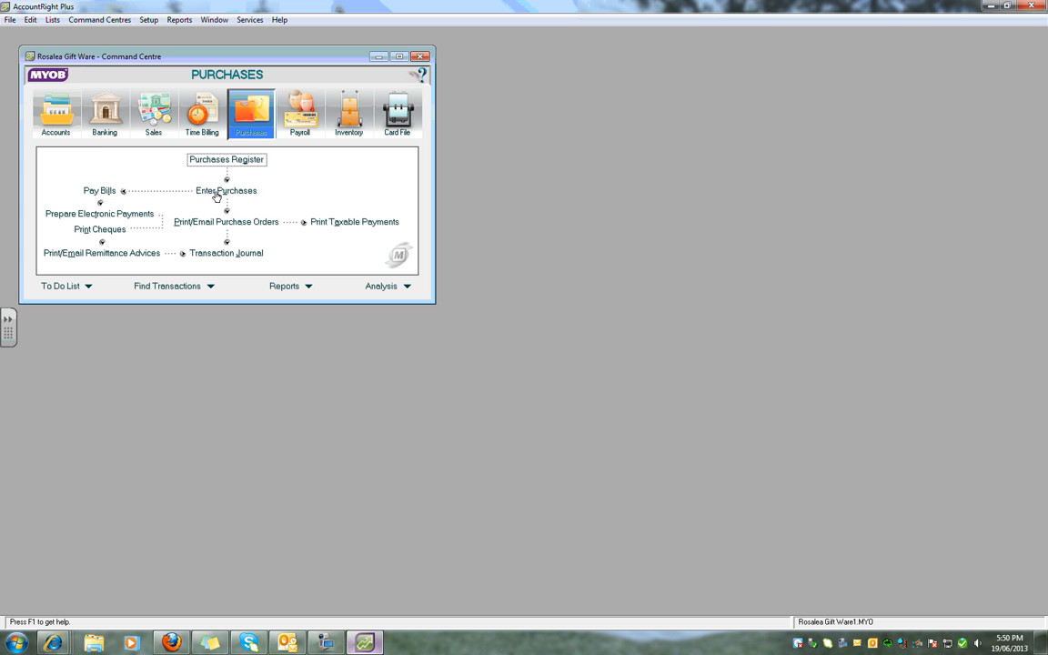
left_click(218, 192)
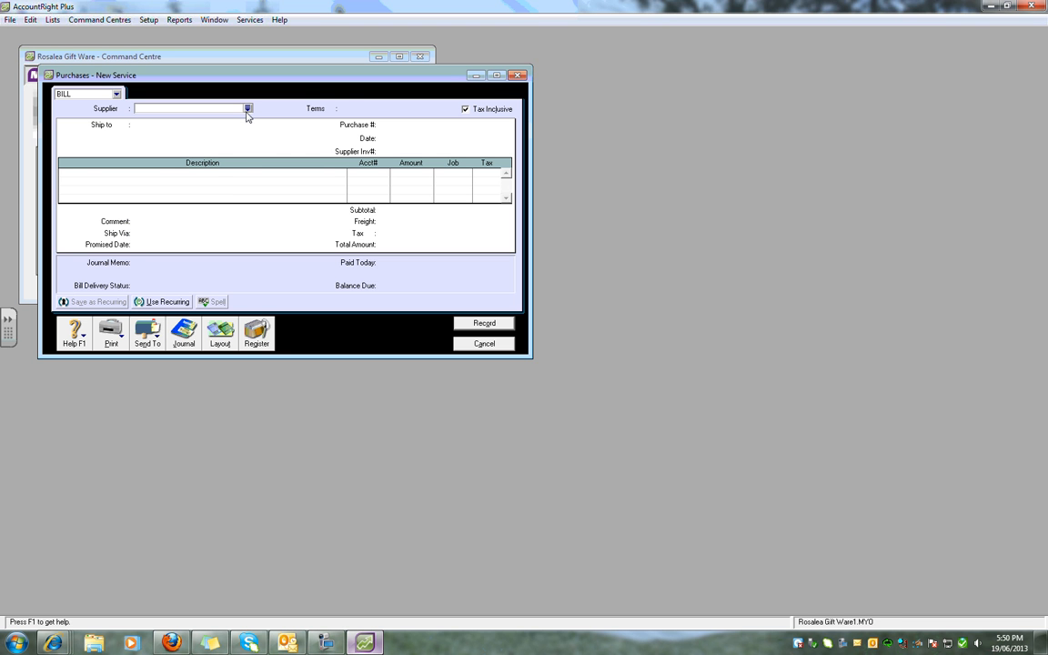
left_click(248, 109)
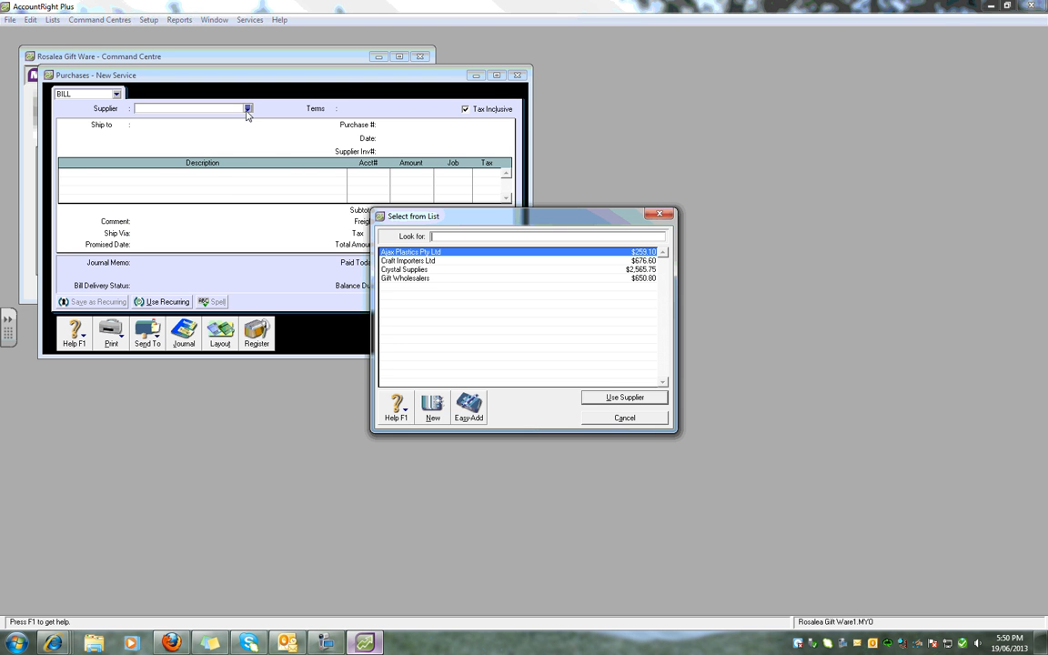
double_click(405, 278)
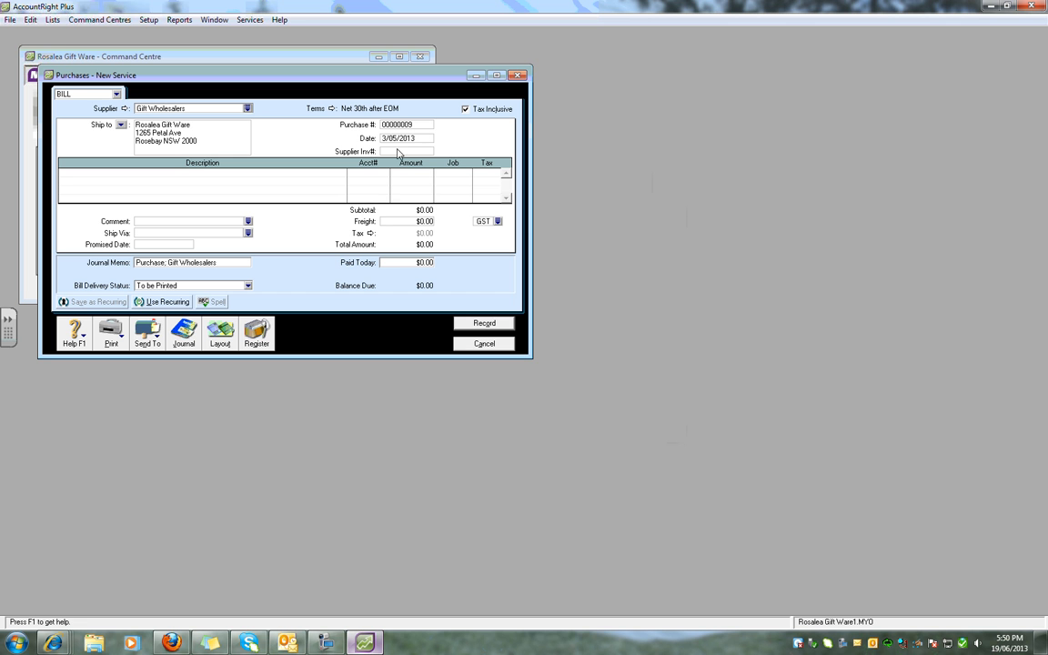
left_click(399, 141)
type("28")
key("Tab")
type("2476")
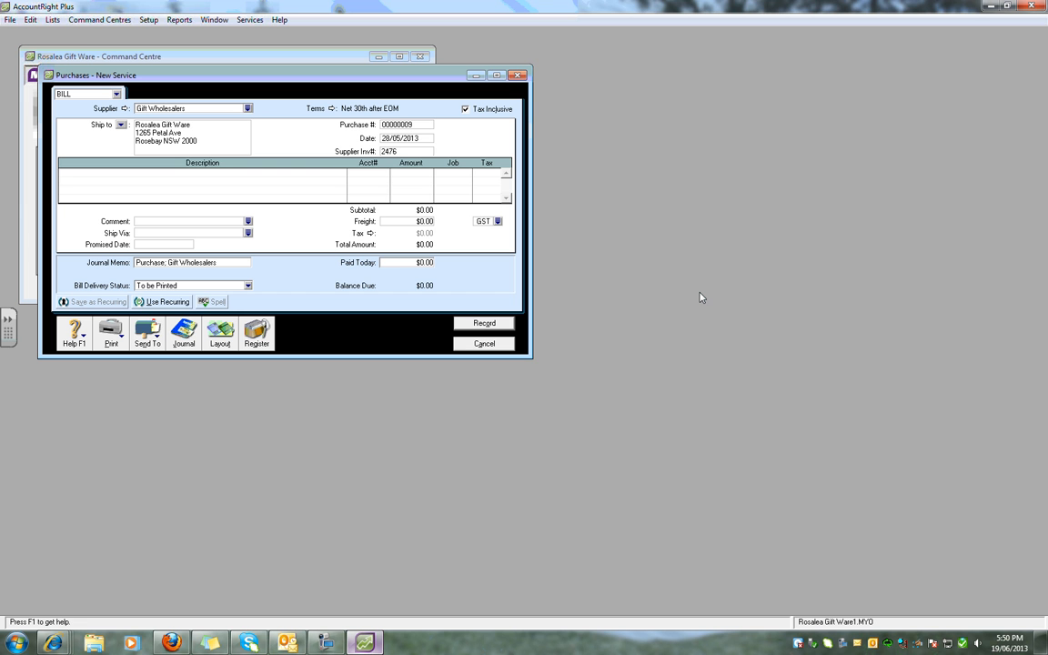
key("Tab")
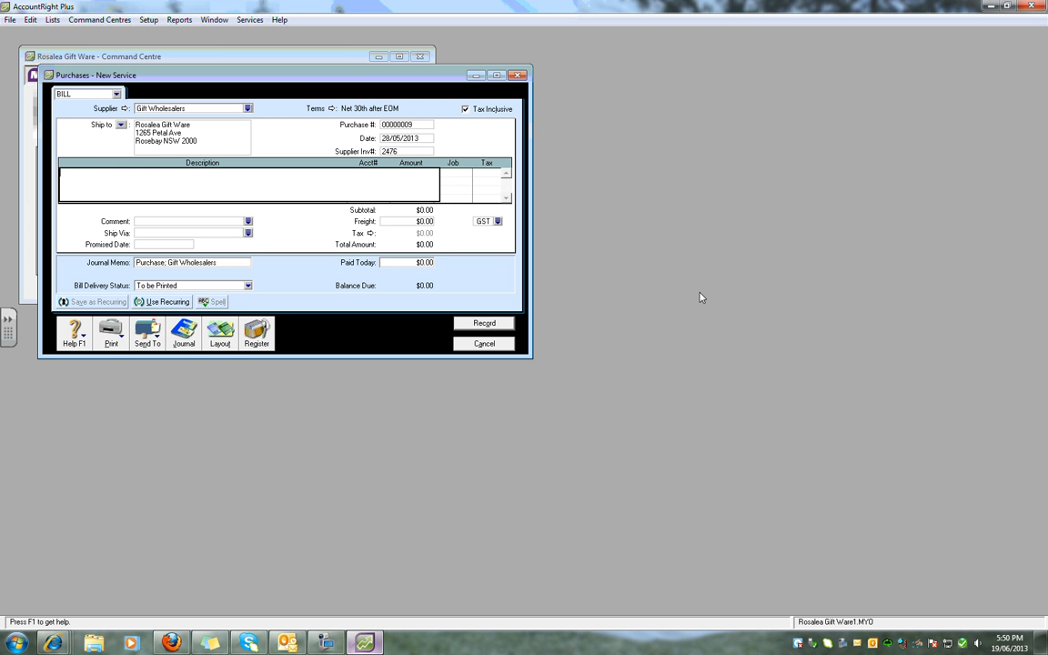
Describe the bill's first line as "trading goods" and allocate it to account 5-1010.
type("trading foo")
key("BackSpace")
key("BackSpace")
key("BackSpace")
type("goods")
key("Tab")
type("5")
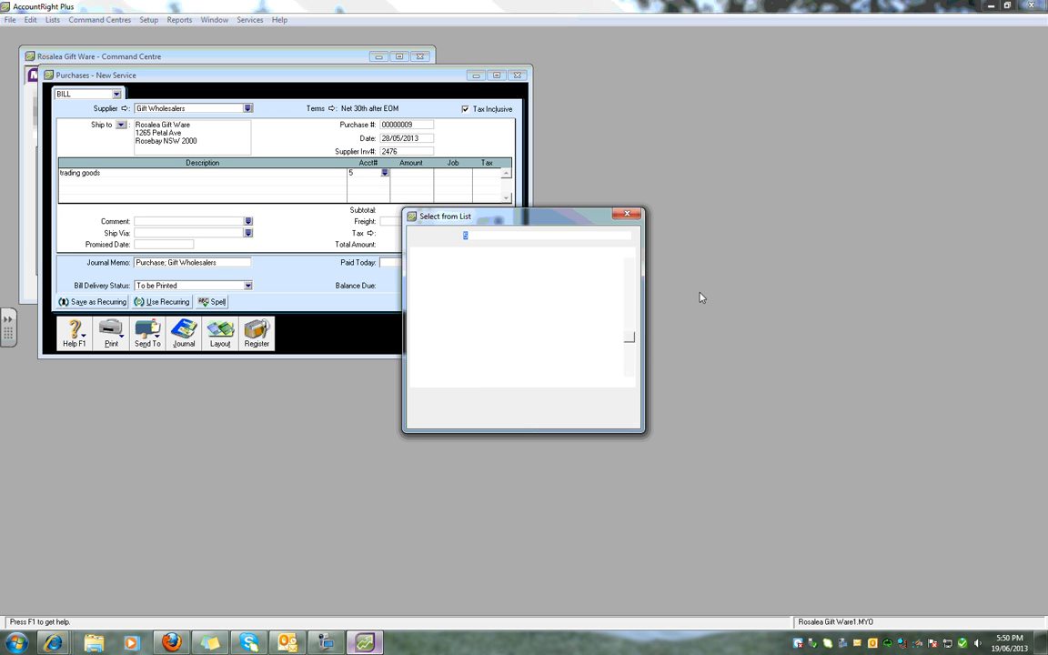
key("Return")
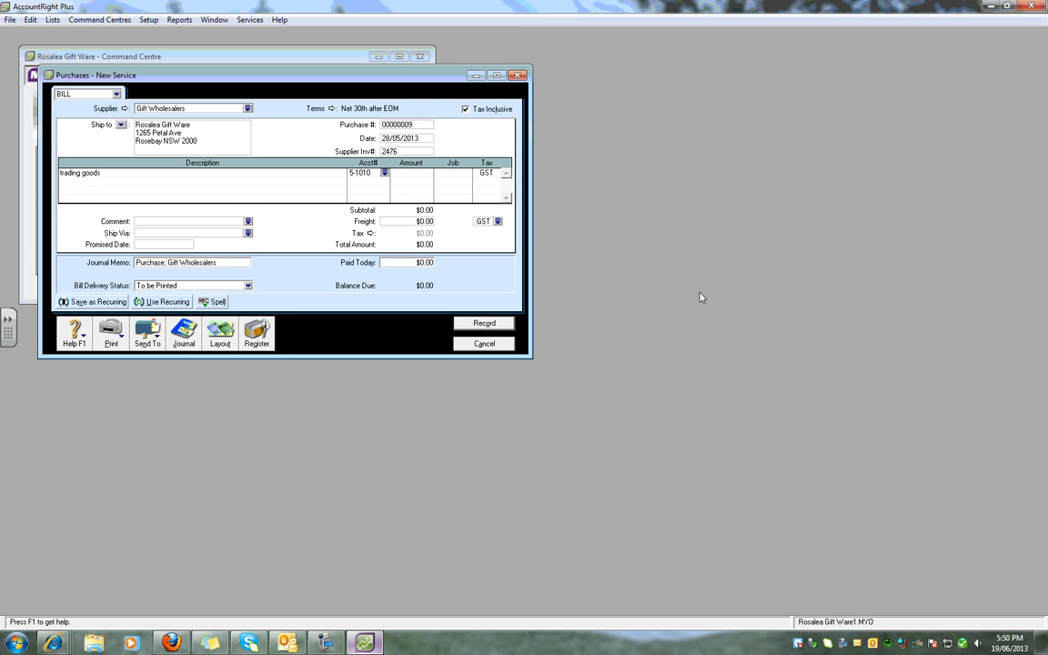
Set the trading goods amount to $348.25 and record the Gift Wholesalers bill, declining the tax code change.
key("Tab")
type("3")
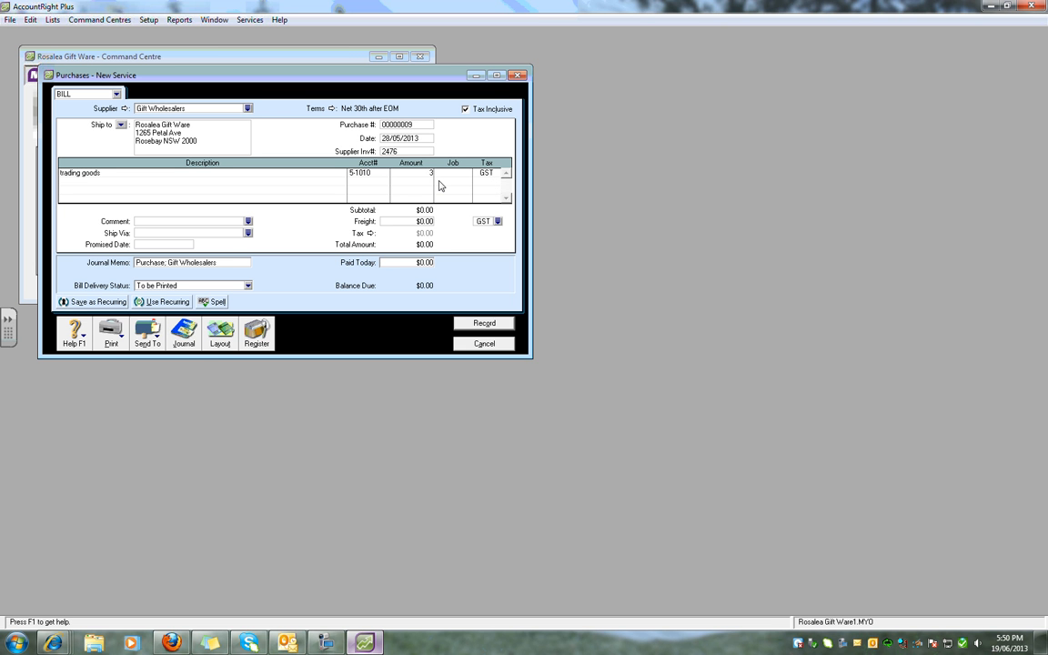
type("45.25")
key("Tab")
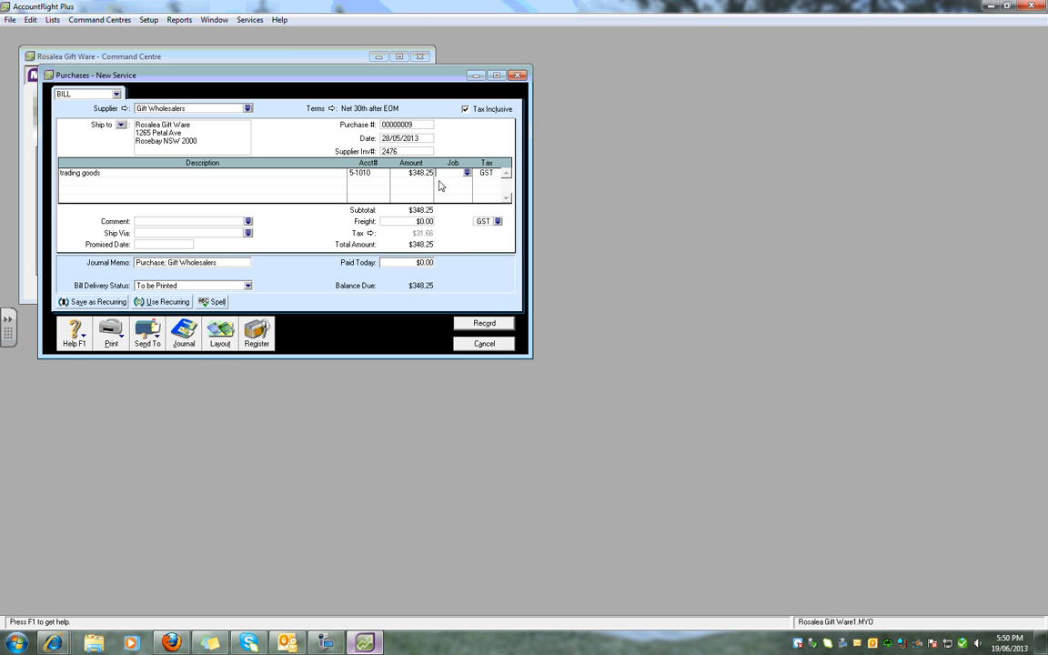
left_click(485, 324)
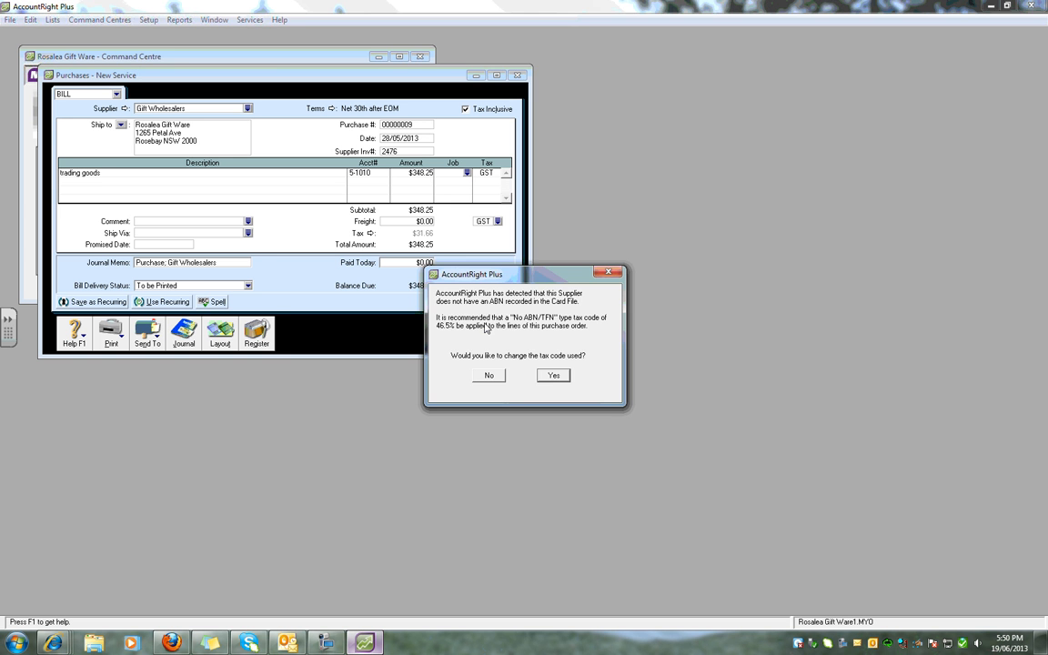
left_click(444, 344)
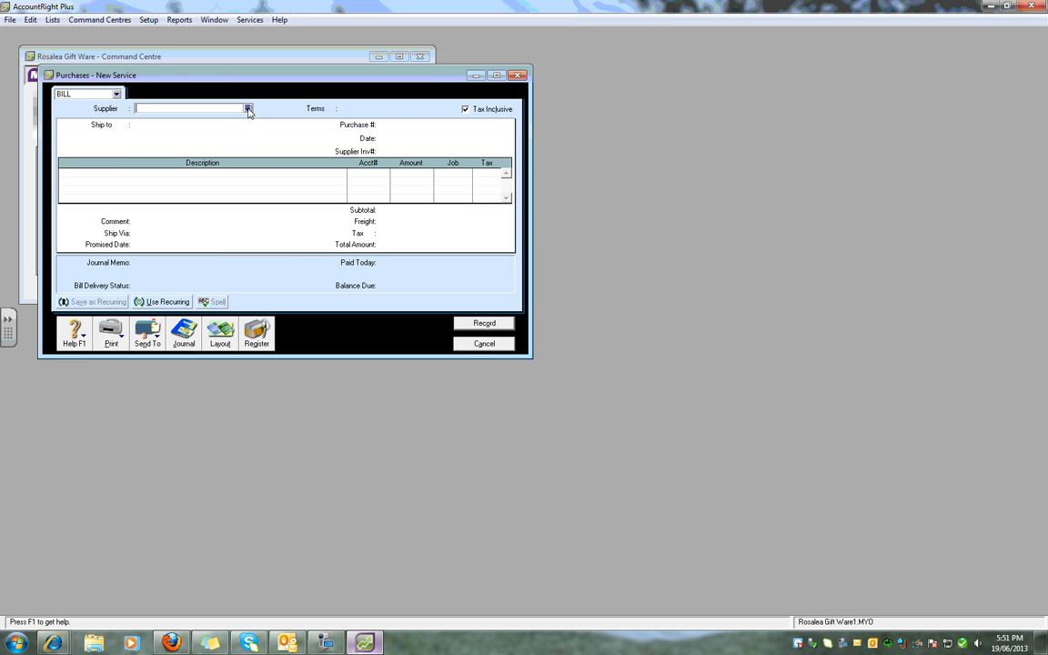
Start a purchase bill for supplier Craft Importers Ltd dated 30/05/2013 with supplier invoice number 1201.
key("Tab")
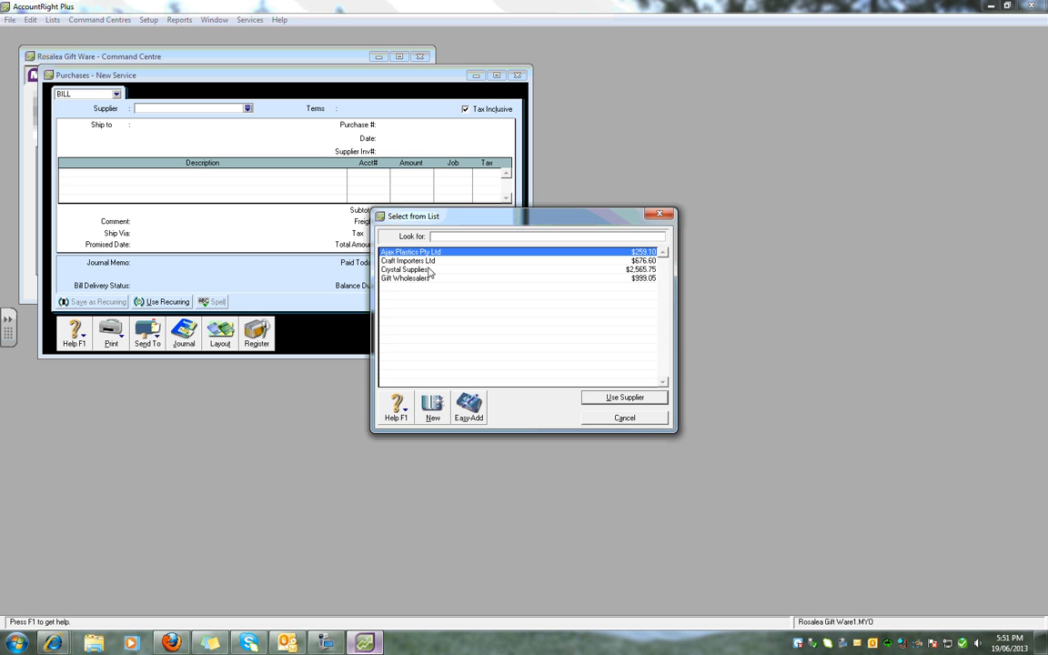
double_click(399, 261)
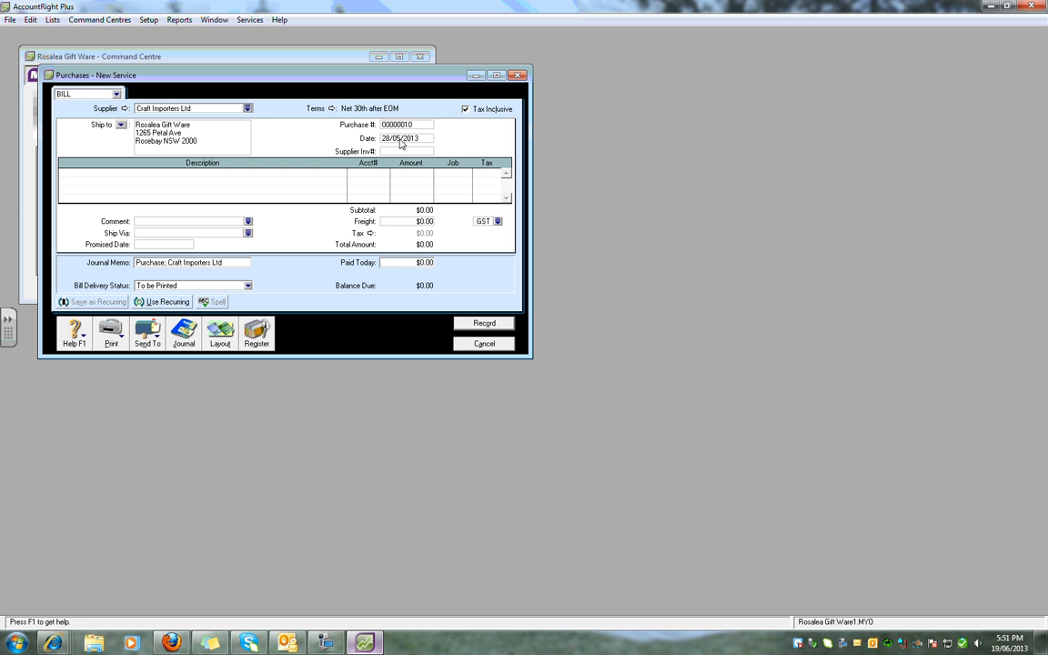
left_click(398, 138)
type("30")
key("Tab")
type("1201")
left_click(337, 177)
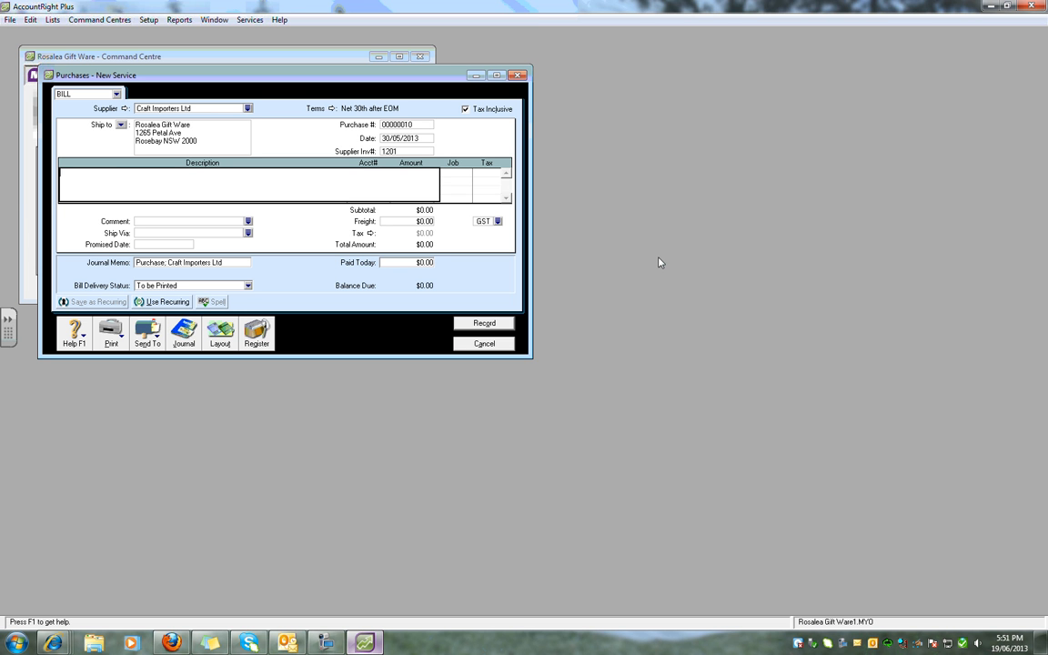
Add a "trading goods" line to the Craft Importers bill, allocated to account 5-1010.
type("trading goods")
key("Tab")
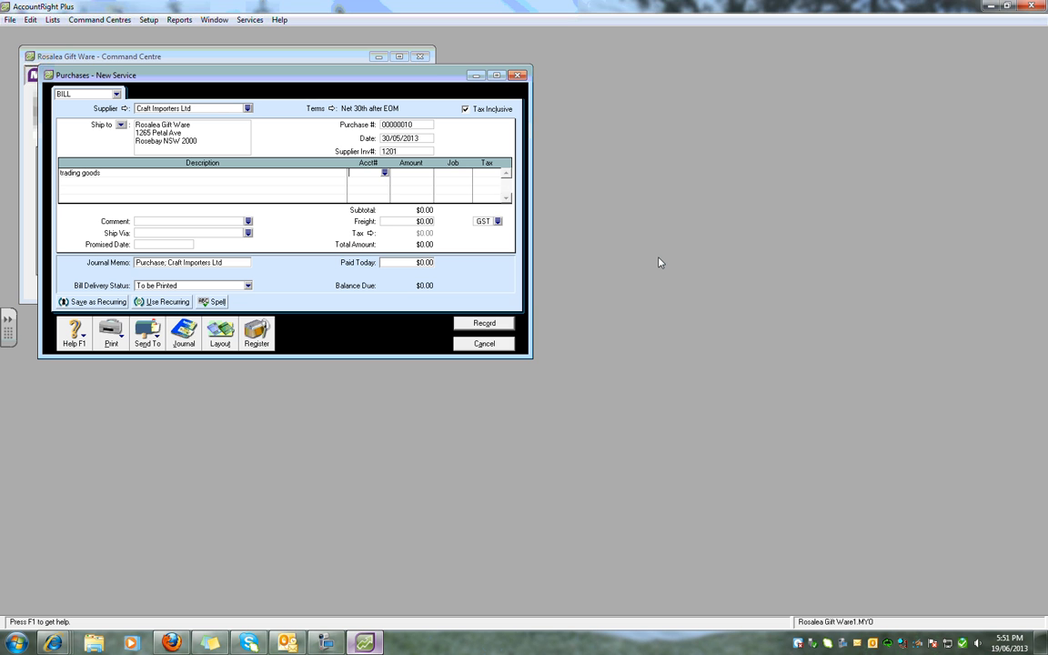
type("5")
key("Tab")
key("Return")
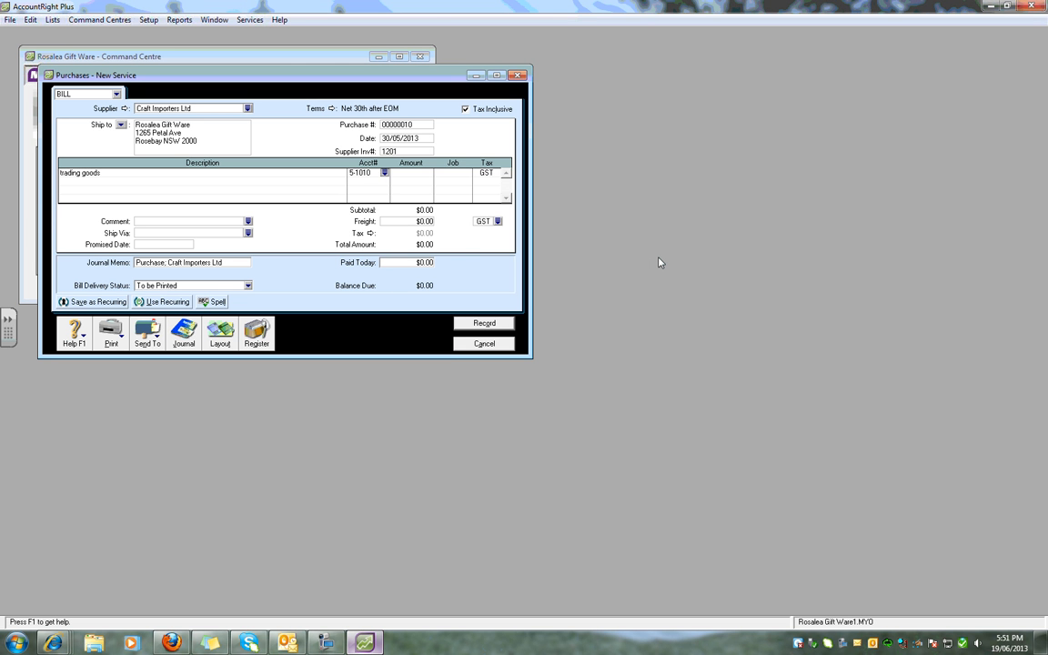
Set the line amount to $1,340.70, record the Craft Importers bill without changing the tax code, and close the purchase entry.
key("Tab")
type("1,340.")
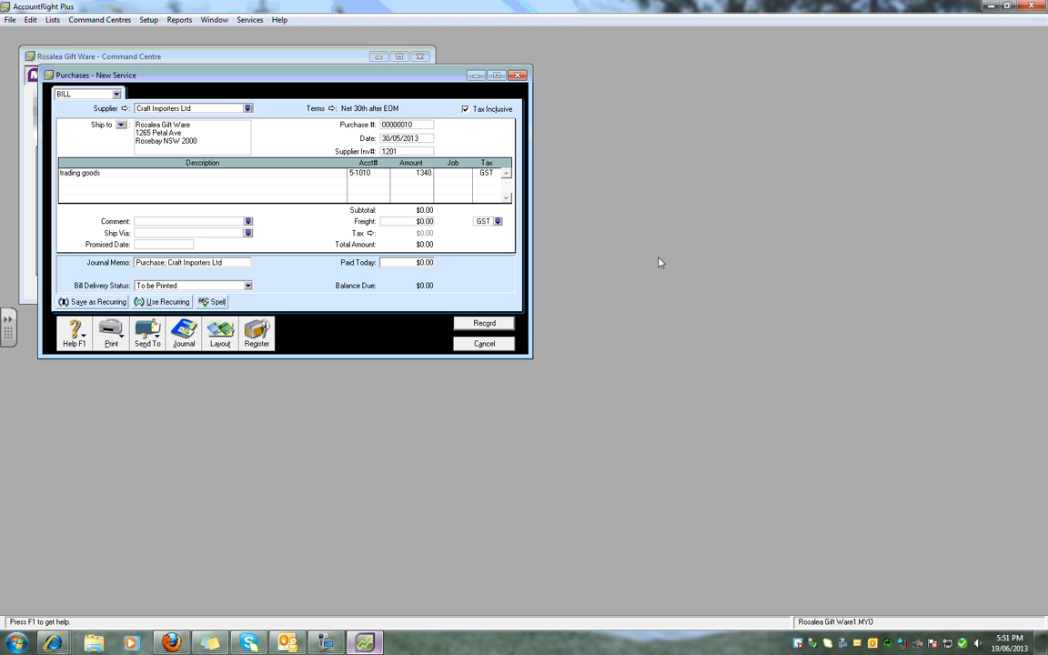
type("70")
key("Tab")
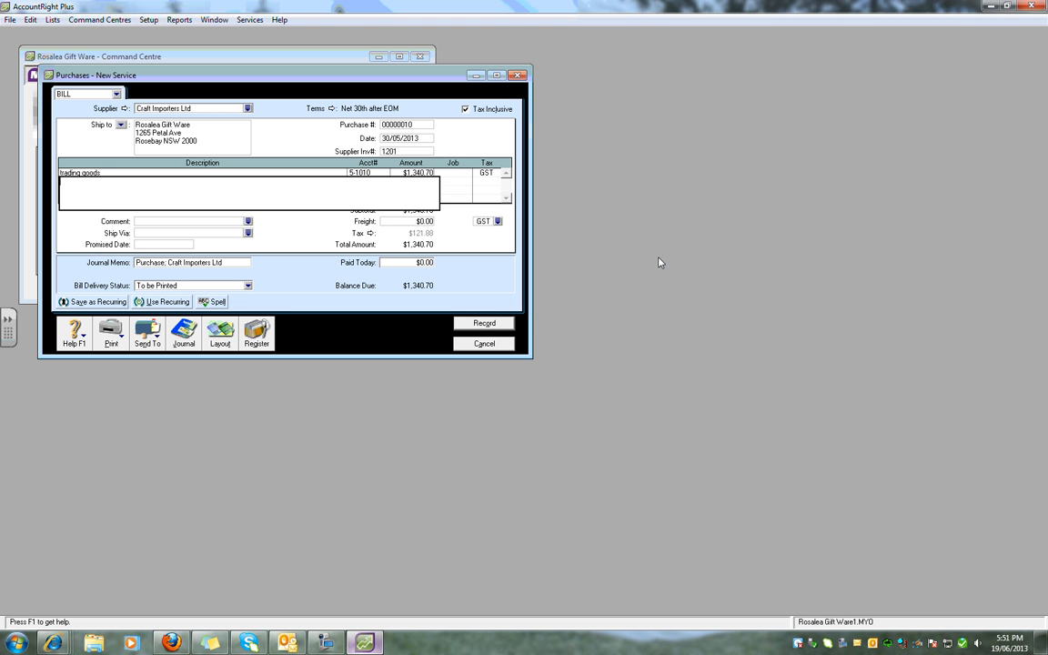
left_click(482, 324)
left_click(487, 377)
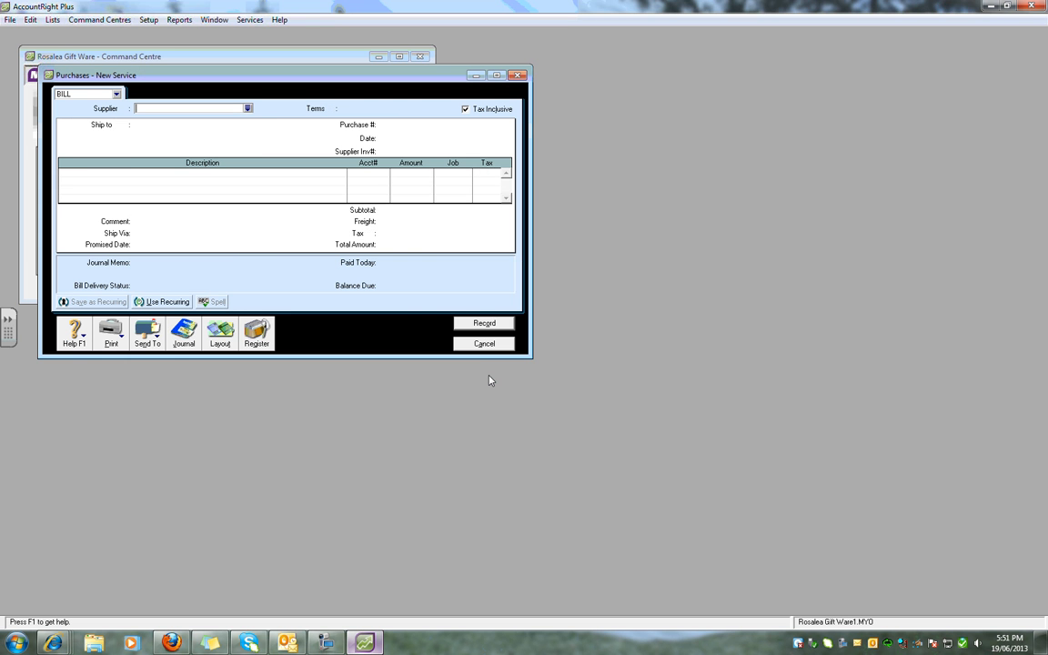
left_click(481, 345)
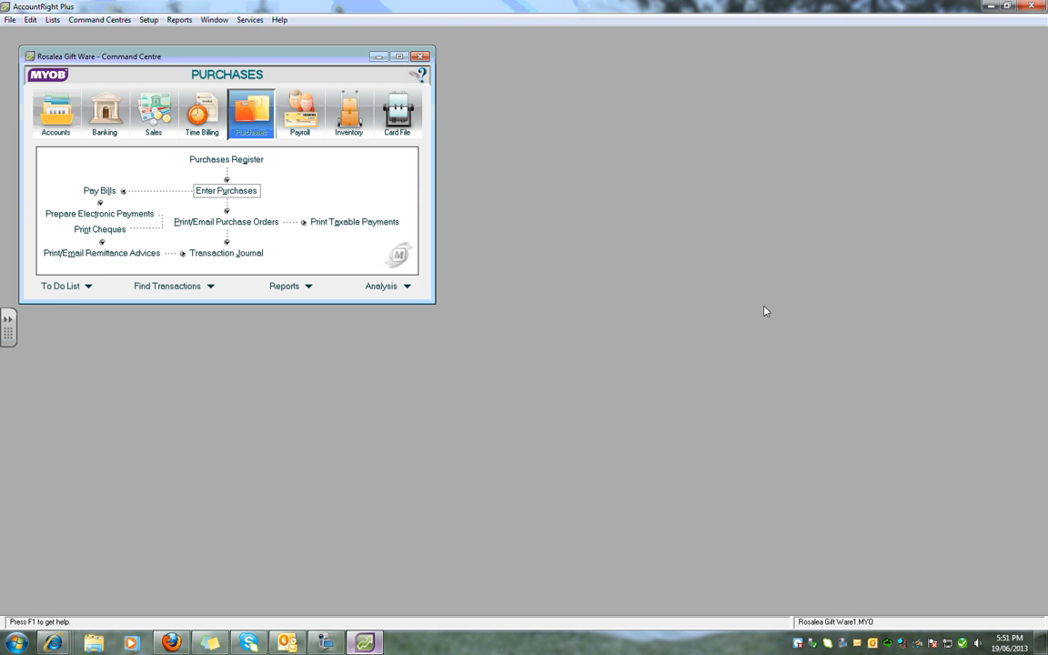
Start a purchase entry for supplier Ajax Plastics Pty Ltd with purchase number ADJ92, dated 1/05/2013.
left_click(237, 198)
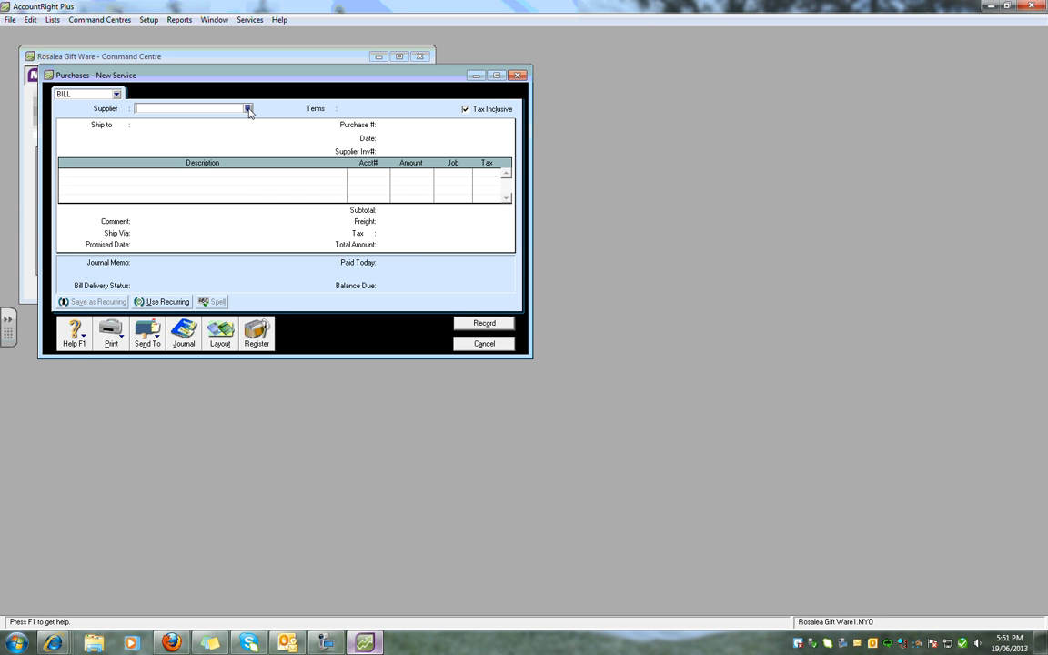
left_click(247, 108)
double_click(408, 255)
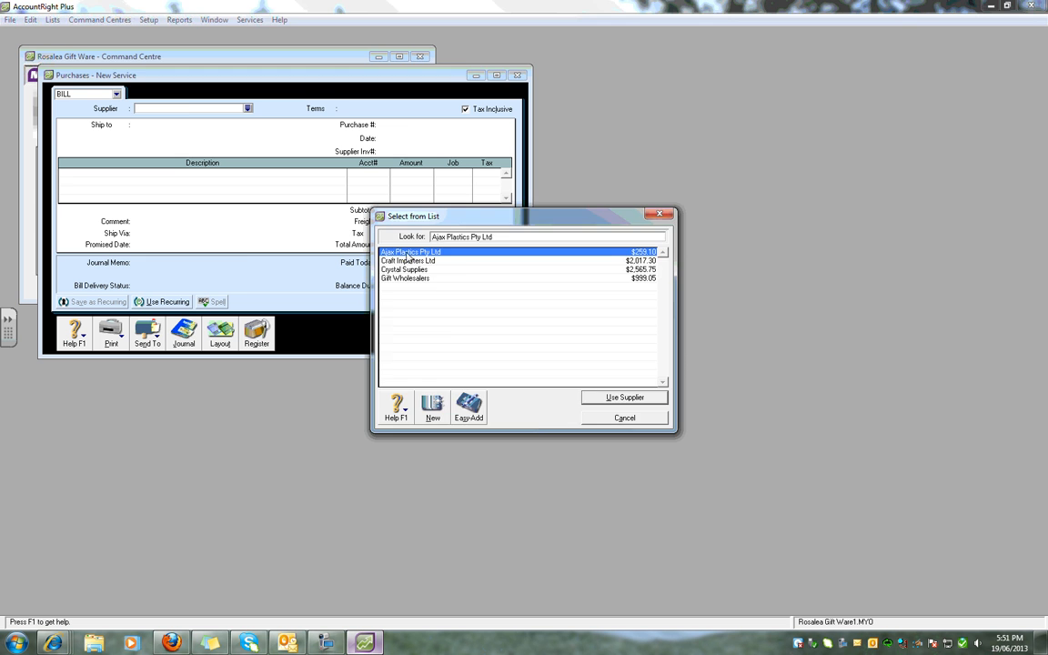
left_click(407, 128)
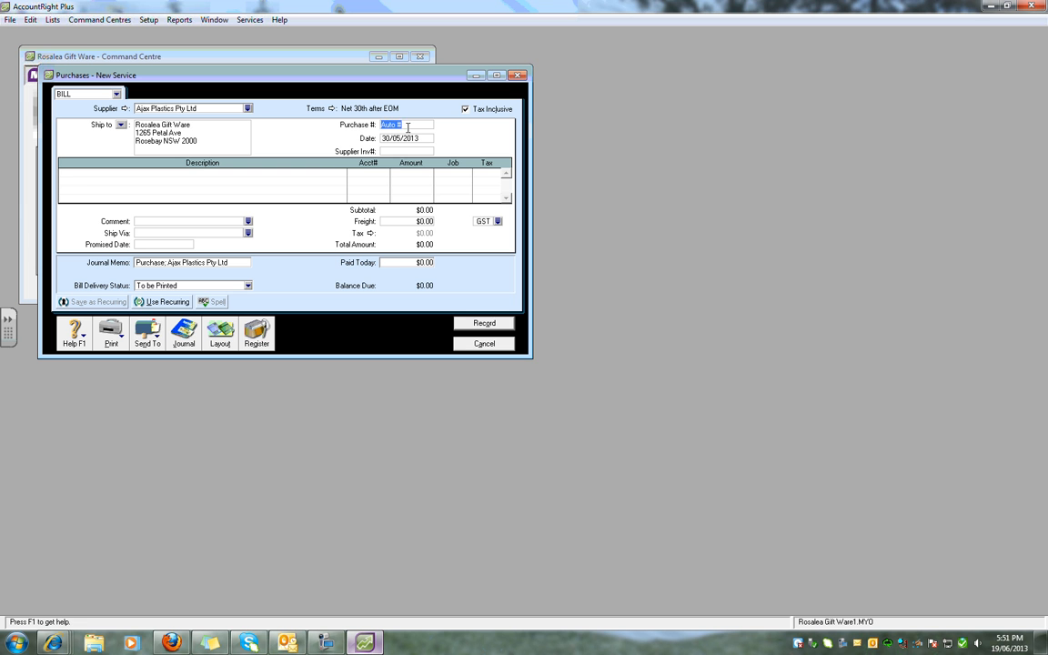
type("ADJ92")
key("Tab")
type("1.5")
key("Tab")
key("Tab")
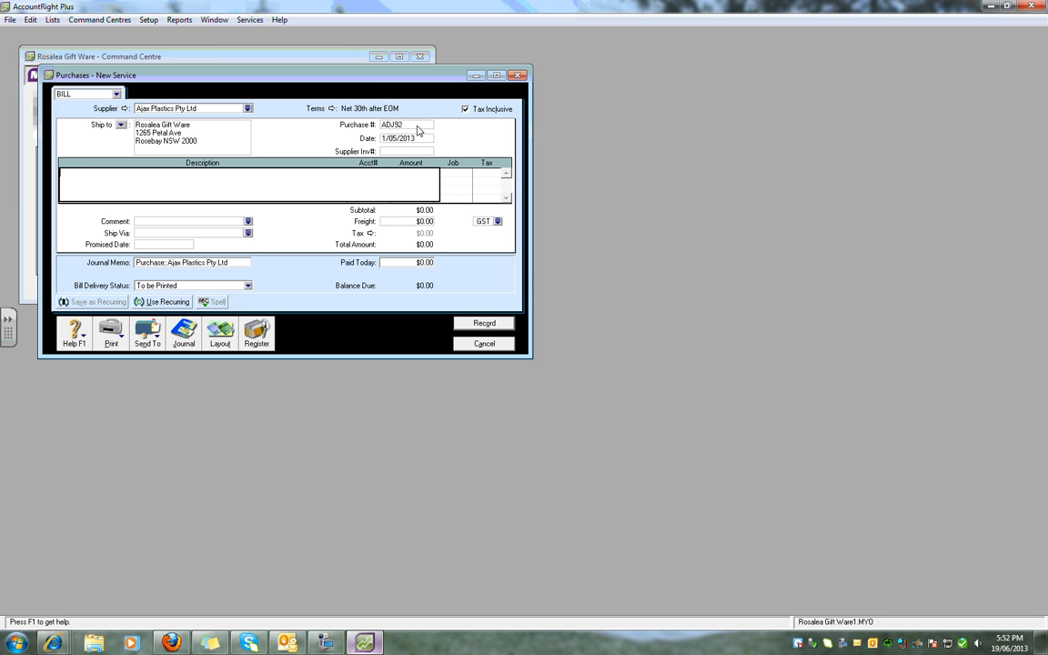
Describe the adjustment line as "overcharge on invoice 762" and set the supplier invoice number to 762.
type("overcharge on invoice 762")
left_click(405, 151)
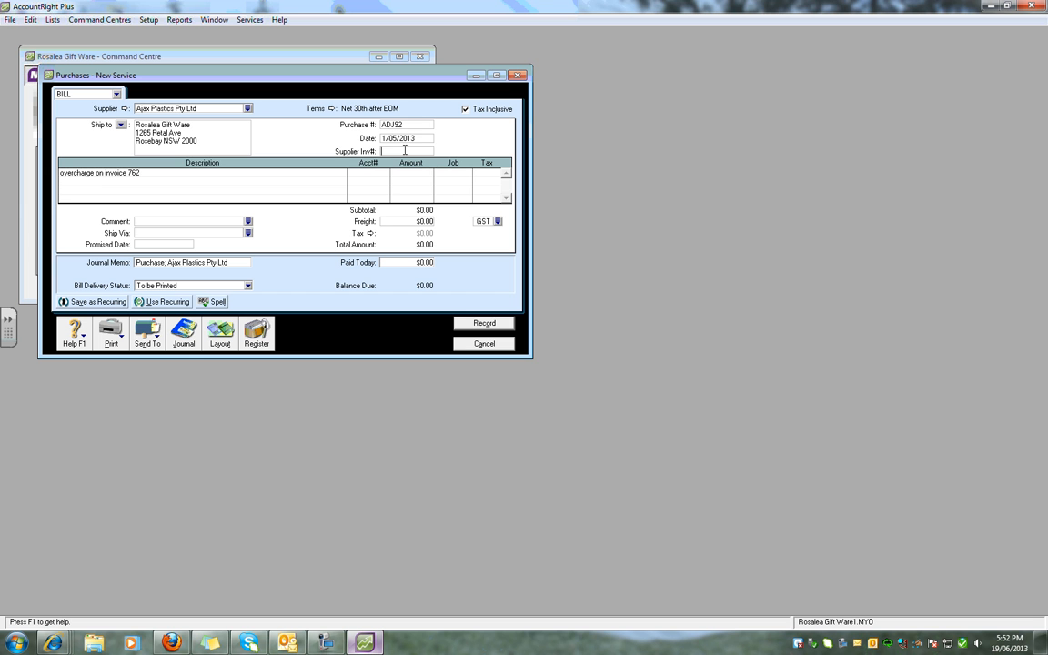
type("762")
Allocate the overcharge line to account 5-1010 Purchases with an amount of -$10.00.
left_click(358, 173)
type("5")
key("Tab")
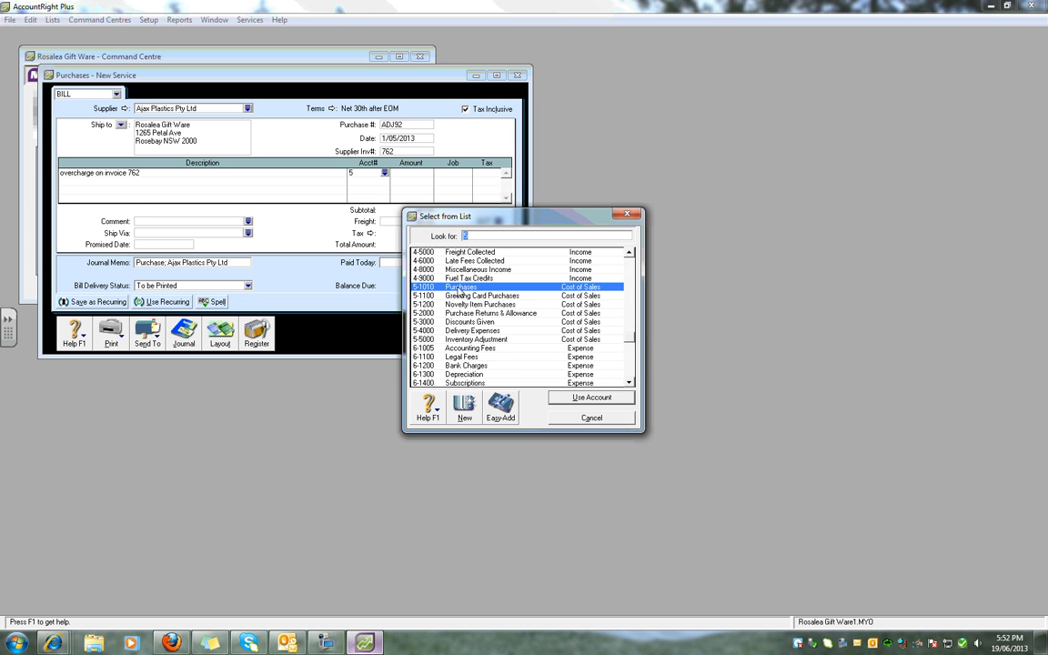
left_click(573, 398)
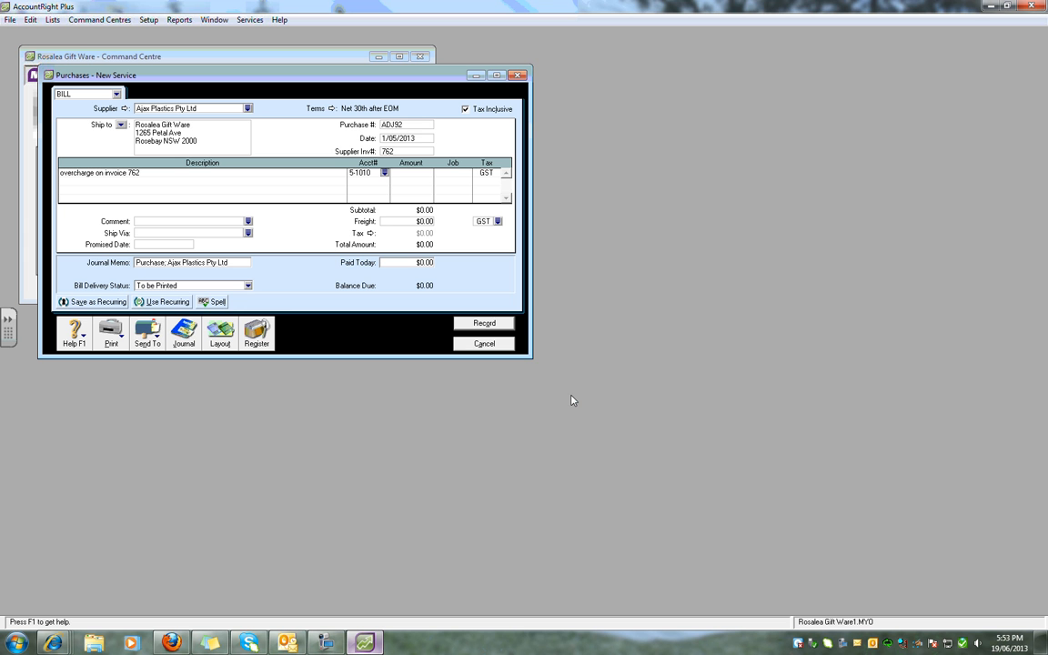
left_click(421, 174)
type("-10")
key("Return")
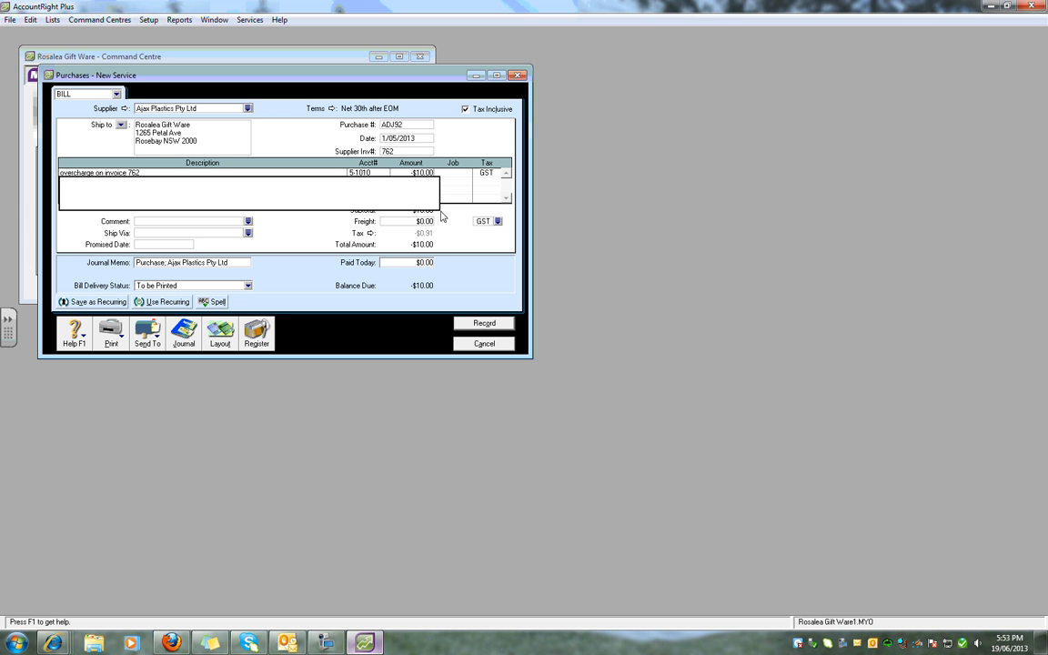
Record the Ajax Plastics adjustment bill and open its debit from the Purchases Register to apply it to a purchase.
left_click(483, 325)
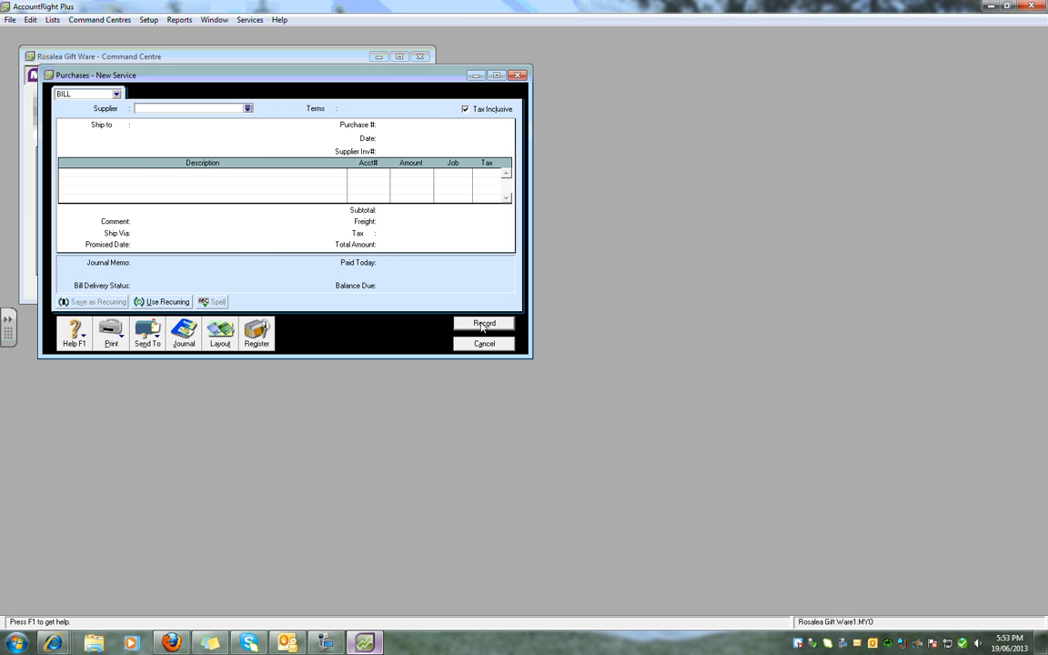
left_click(484, 344)
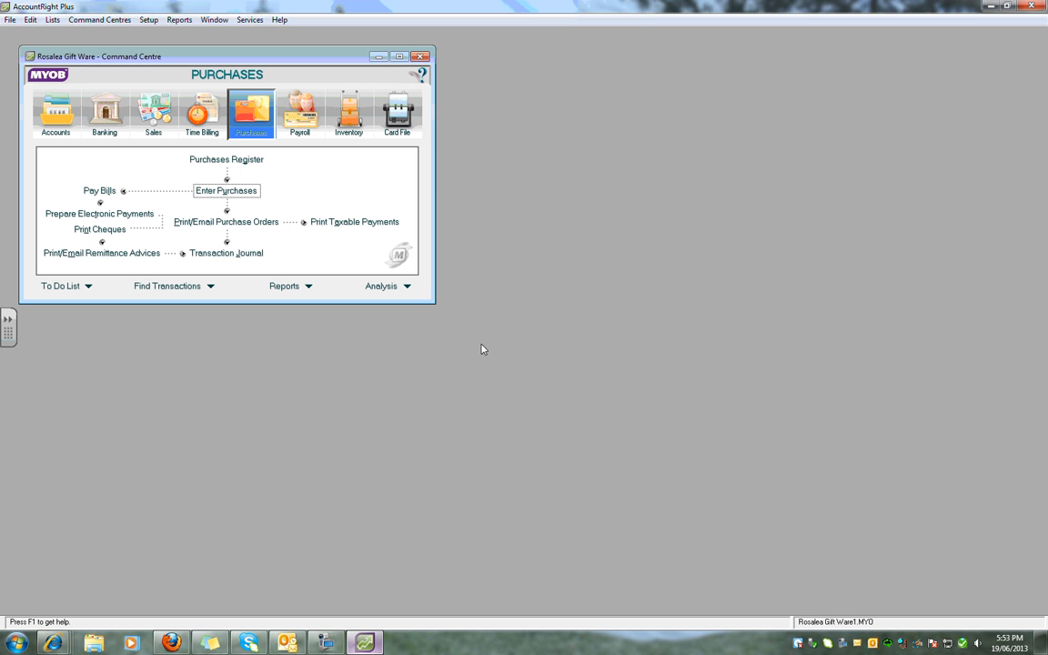
left_click(255, 160)
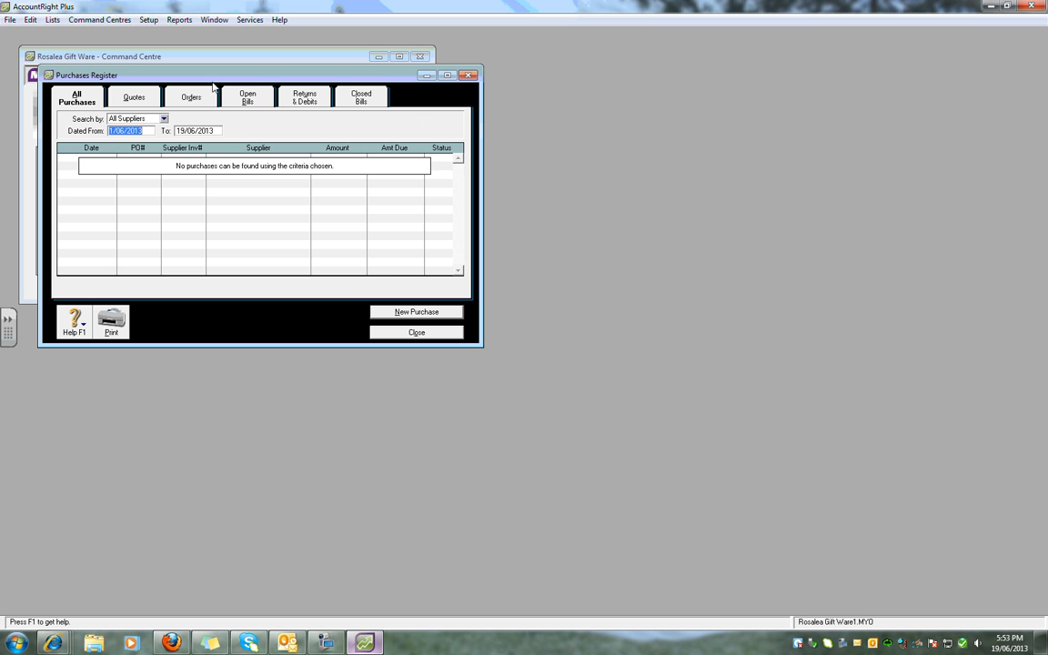
left_click(312, 102)
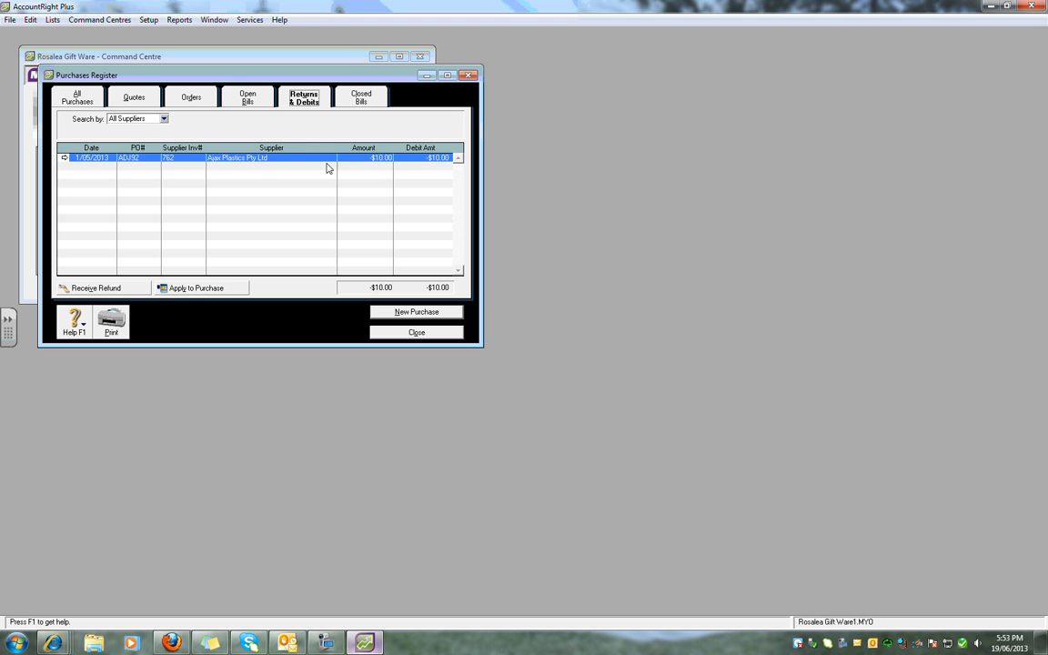
left_click(219, 288)
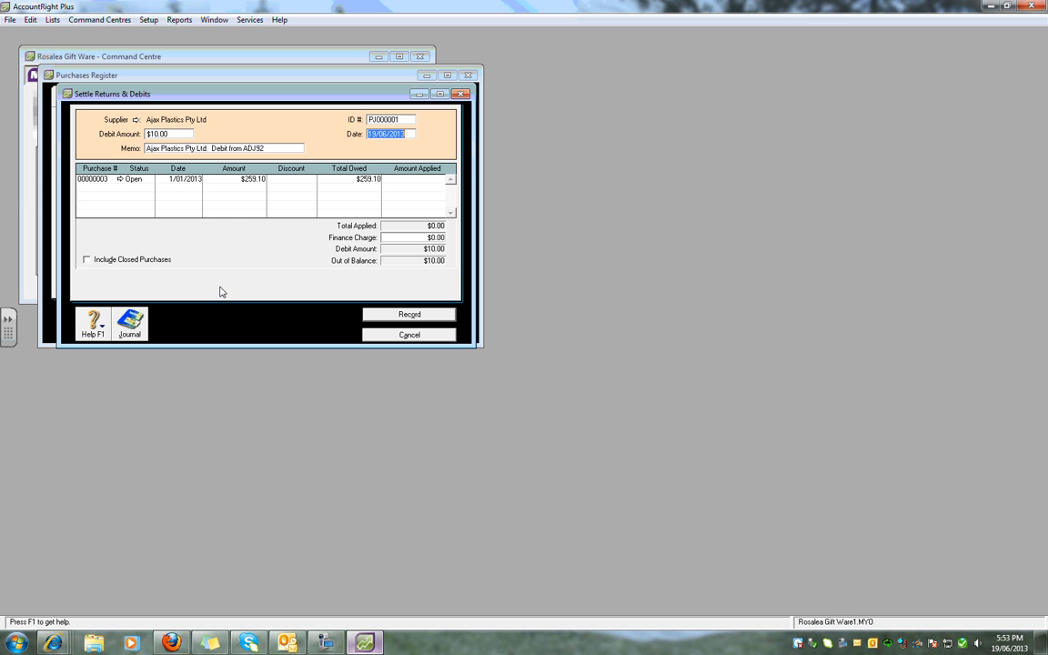
Set the Ajax Plastics debit settlement's ID number to ADJ92 and its date to 1/05/2013.
left_click(377, 119)
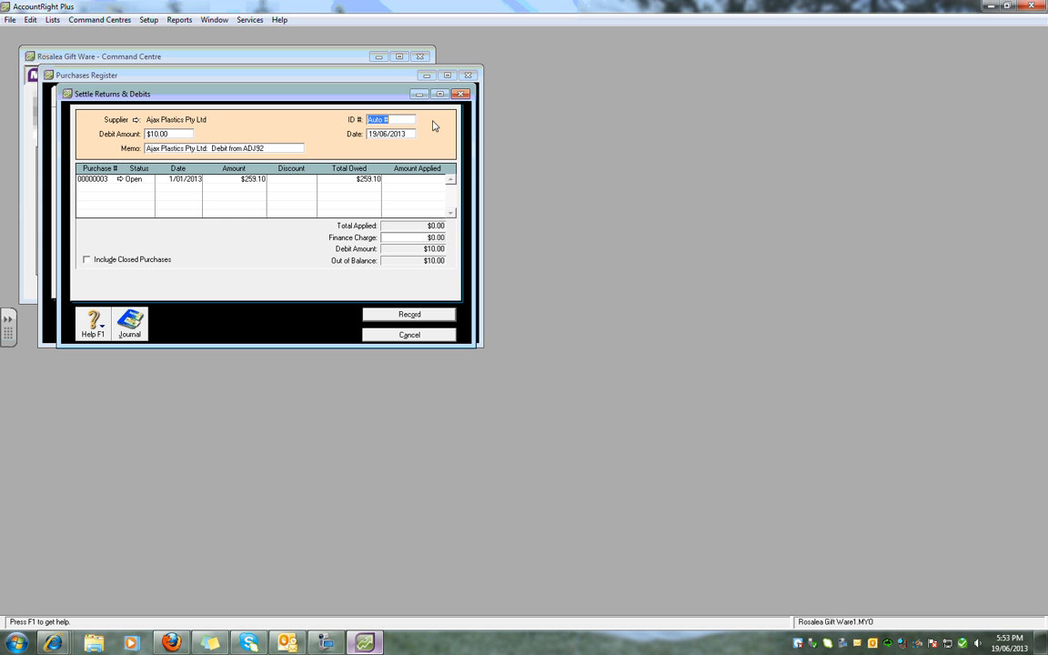
type("ADJ92")
key("Tab")
type("1/5")
key("Tab")
Turn on the purchases preference that shows the supplier invoice number in supplier payments.
left_click(148, 19)
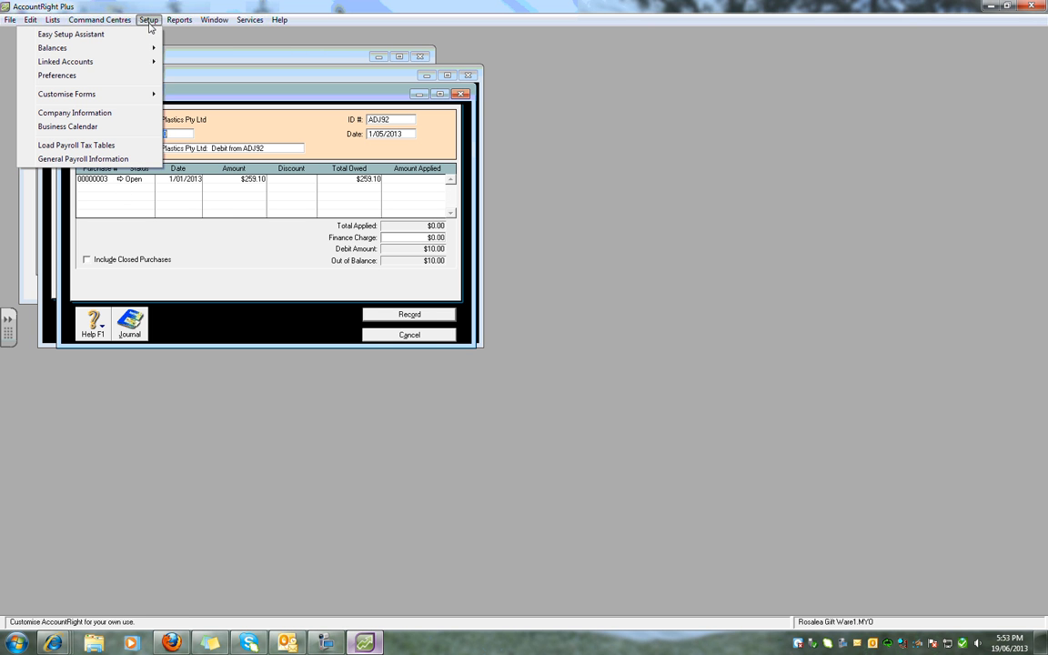
left_click(56, 76)
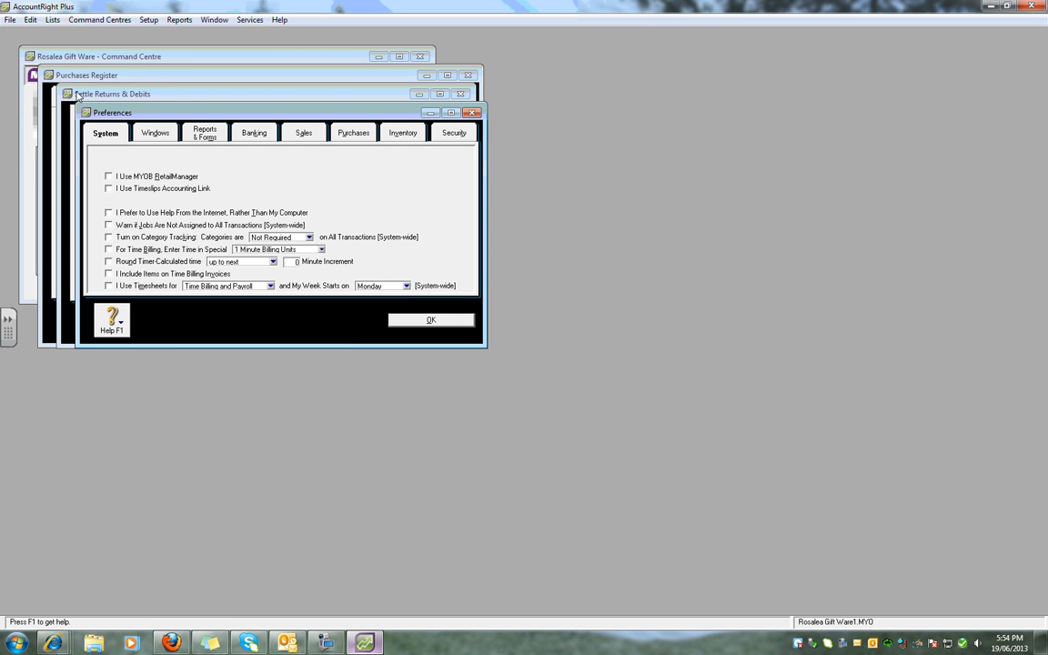
left_click(342, 133)
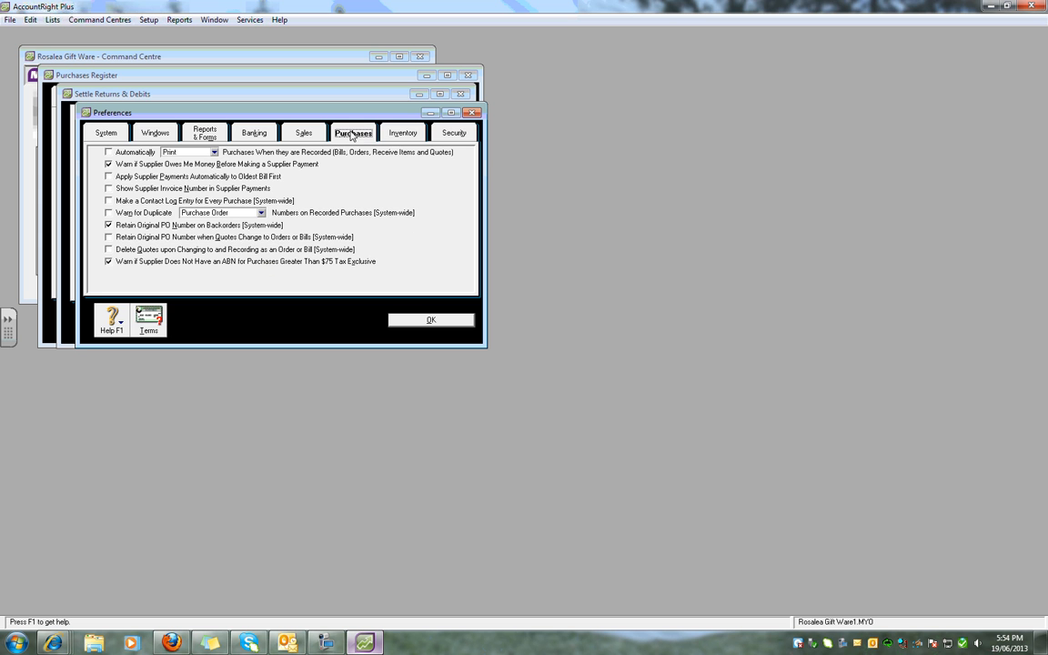
left_click(110, 188)
left_click(430, 319)
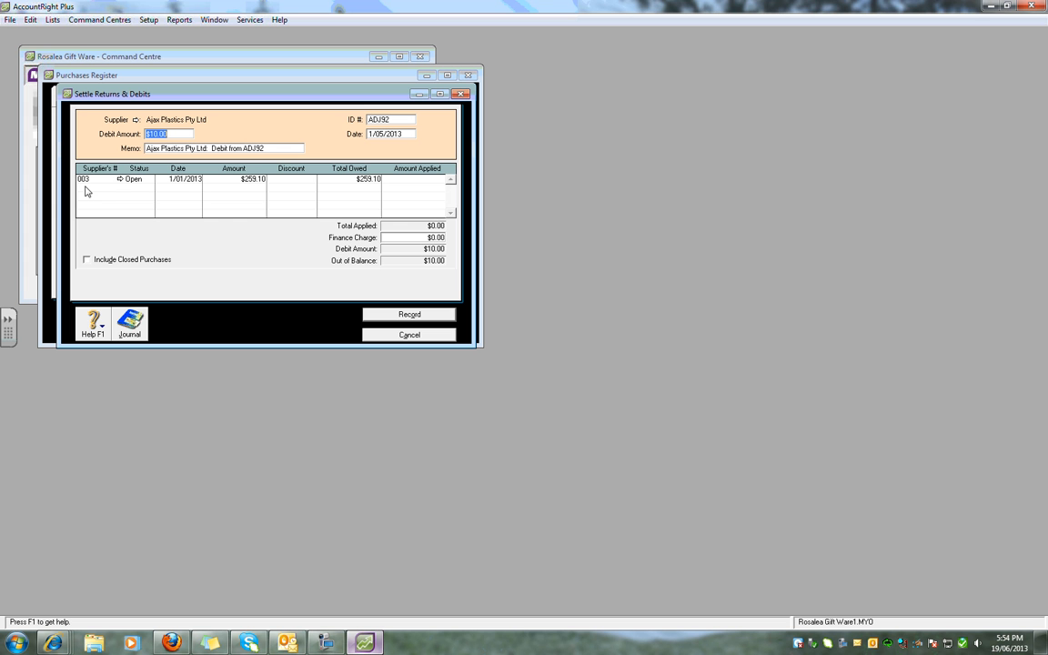
Apply the $10.00 debit to Ajax Plastics supplier invoice 003, record the settlement and close the Purchases Register.
left_click(424, 180)
key("Tab")
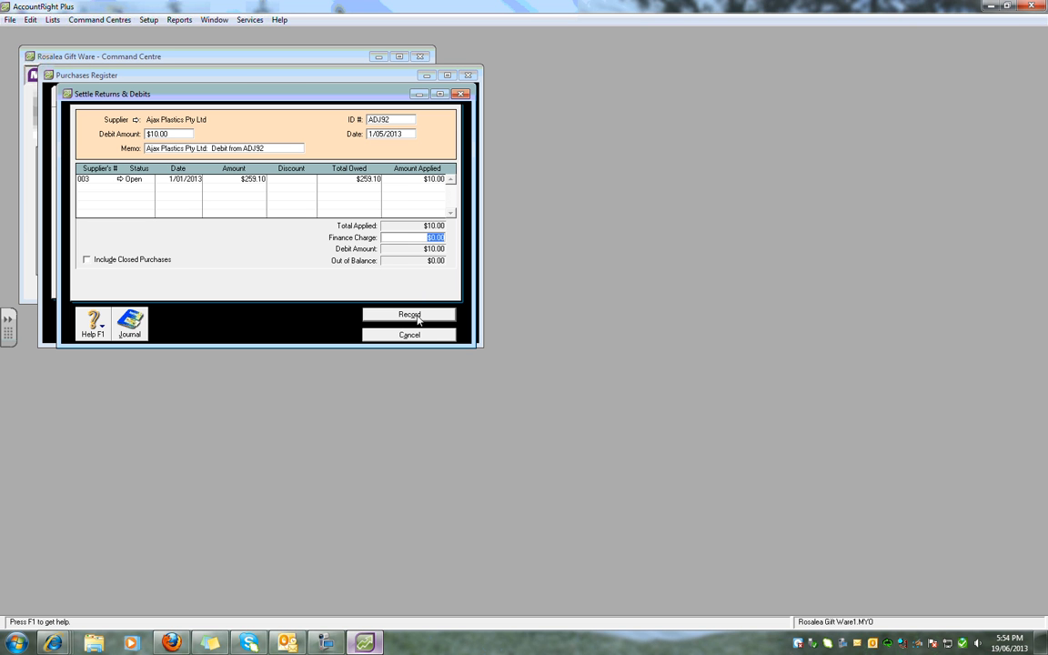
left_click(418, 314)
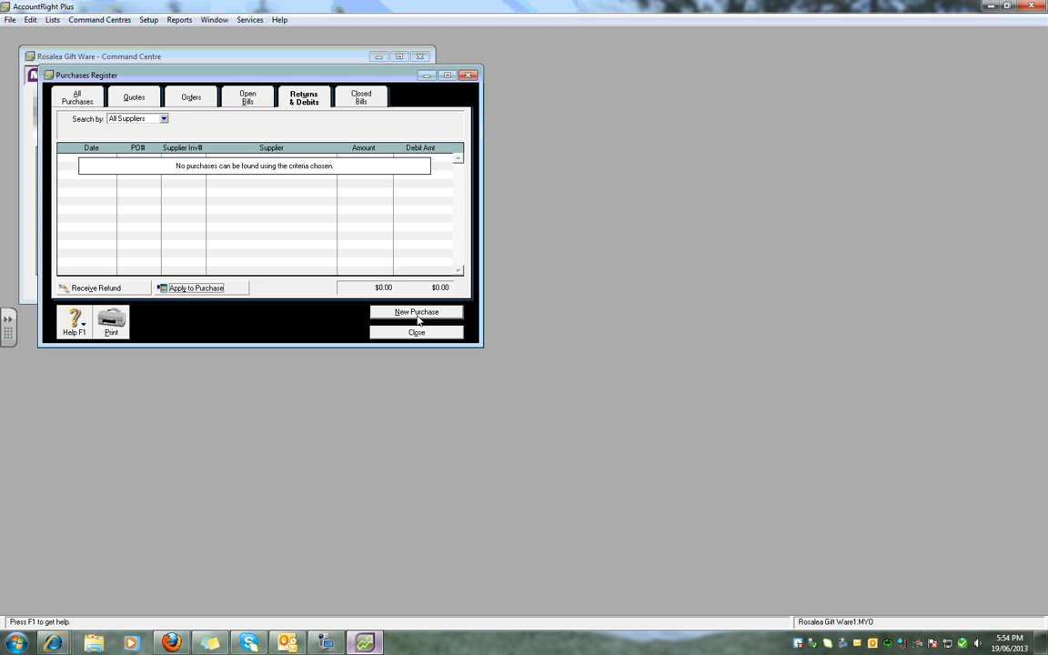
left_click(428, 333)
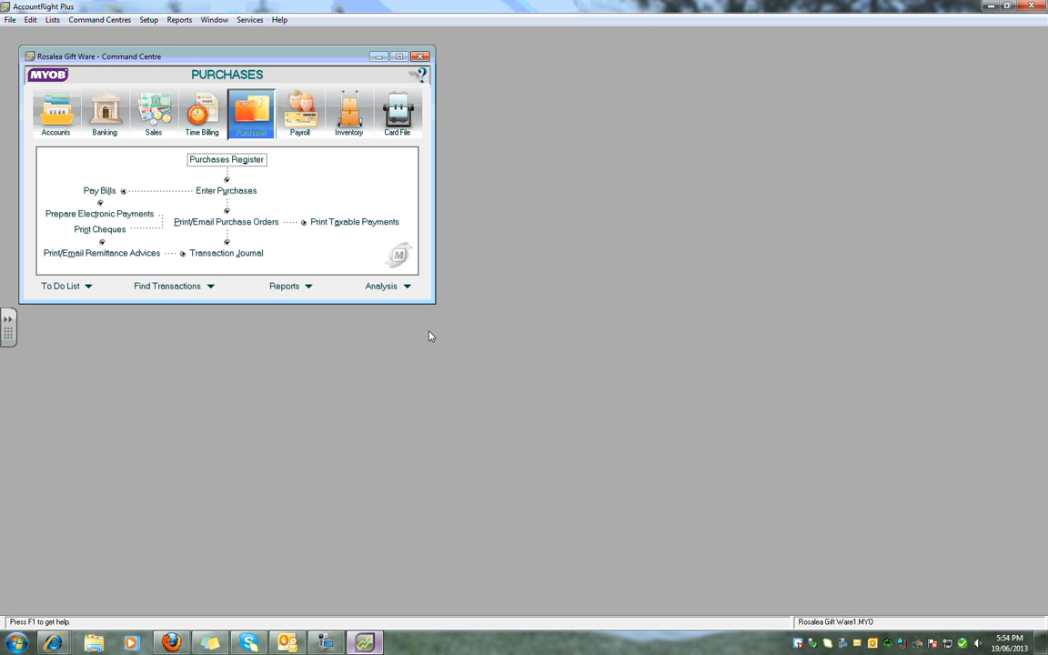
Start a purchase entry for Crystal Supplies with purchase number ADJ884, dated 12/05/2013, and supplier invoice number 742.
left_click(225, 191)
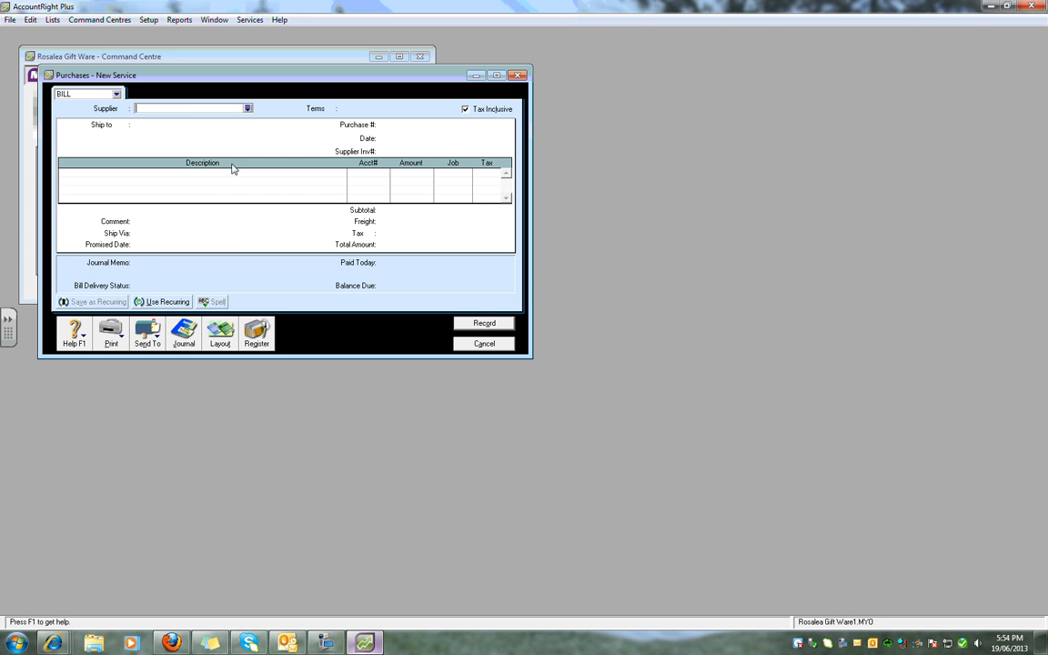
type("Crystal Supplies")
key("Tab")
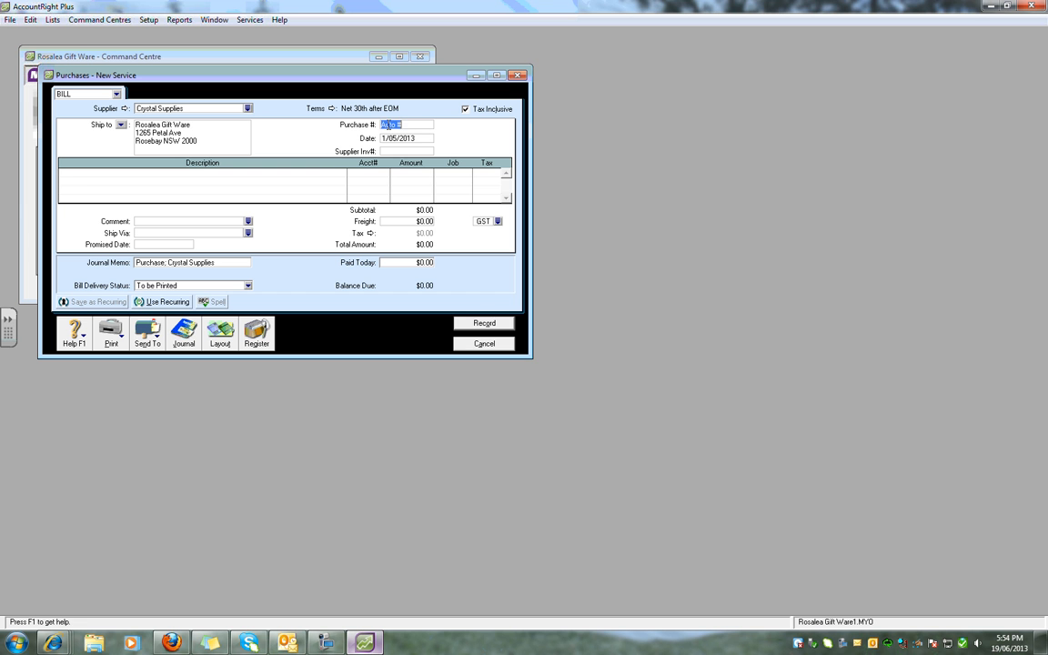
type("ADJ884")
key("Tab")
type("12/05/2013")
key("Tab")
type("742")
key("Tab")
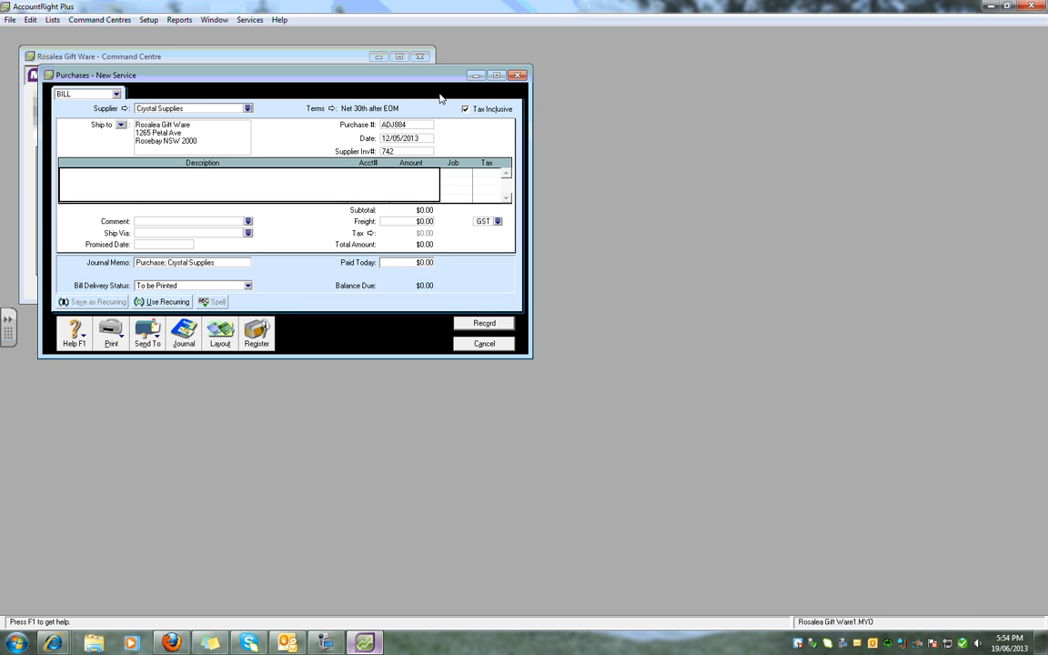
Add a "faulty goods" line allocated to account 5-1010 with an amount of -$300.00.
type("faulty goods")
key("Tab")
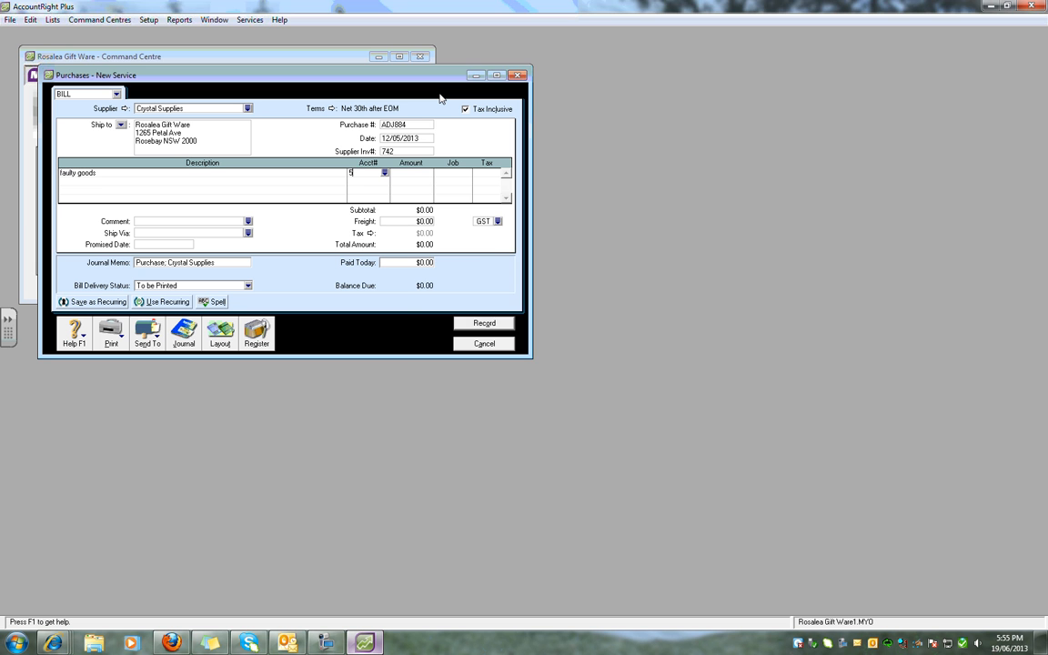
type("5")
key("Return")
type("-300")
key("Tab")
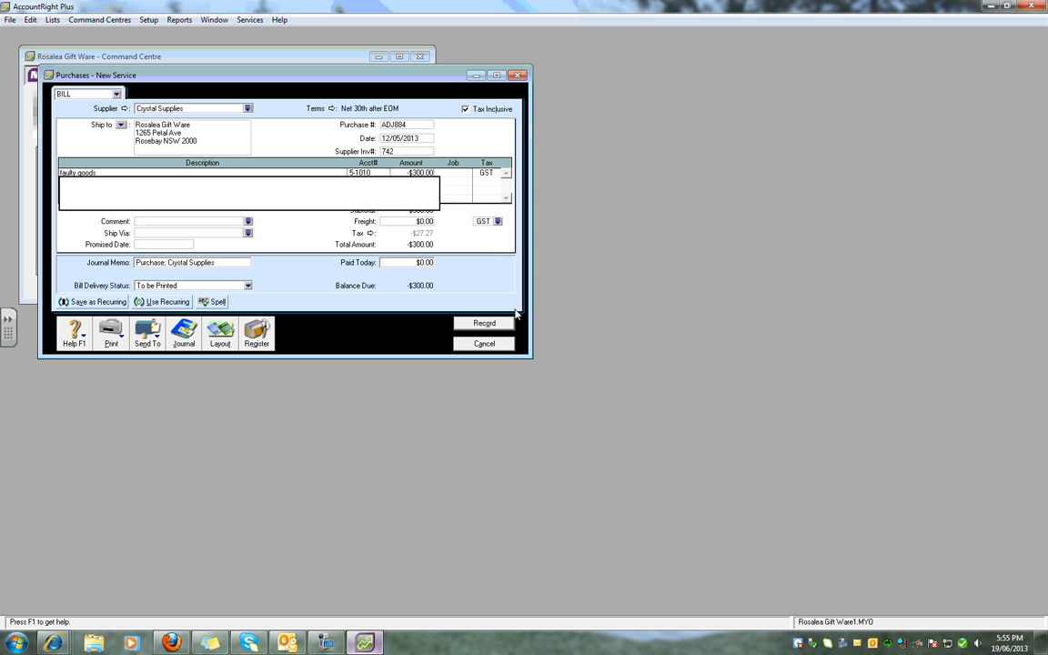
Record the Crystal Supplies adjustment bill and open its debit from the Purchases Register to apply it to a purchase.
left_click(466, 323)
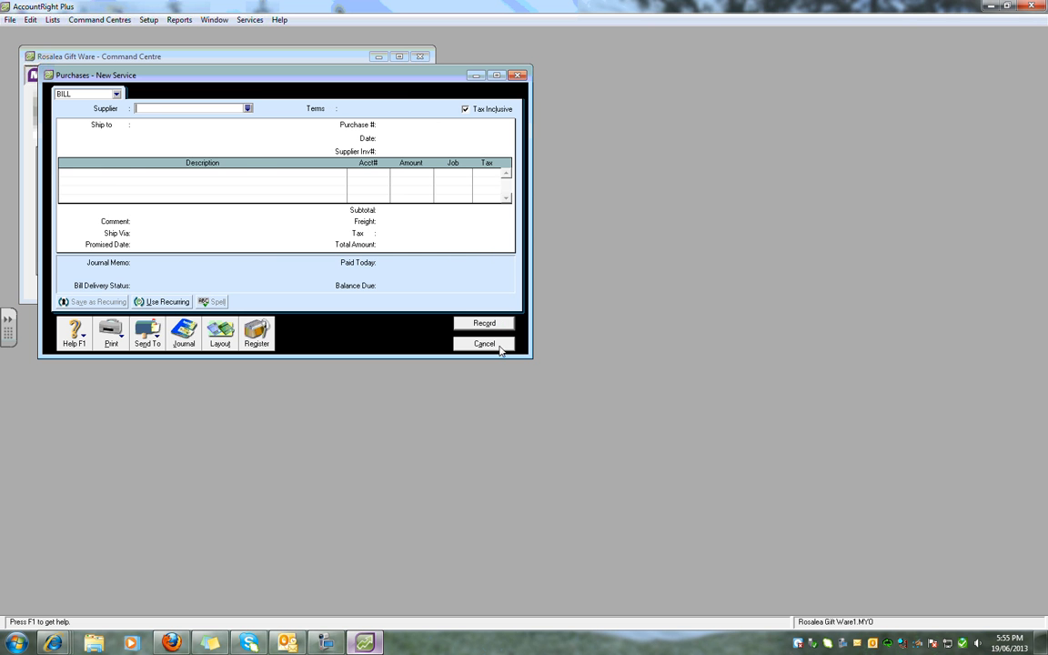
left_click(485, 344)
left_click(226, 160)
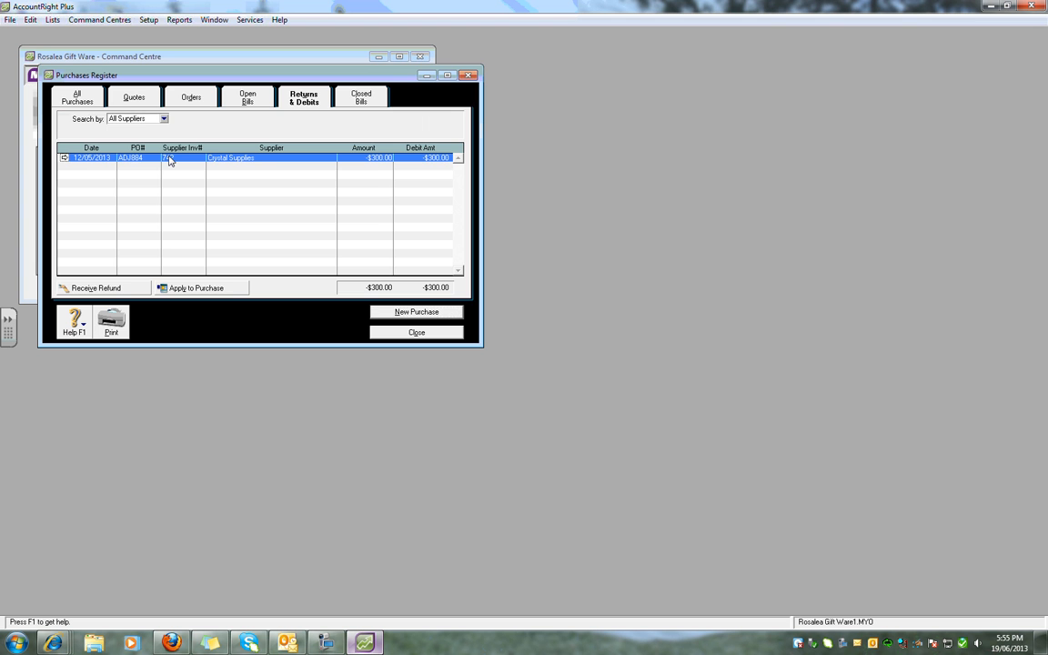
left_click(227, 290)
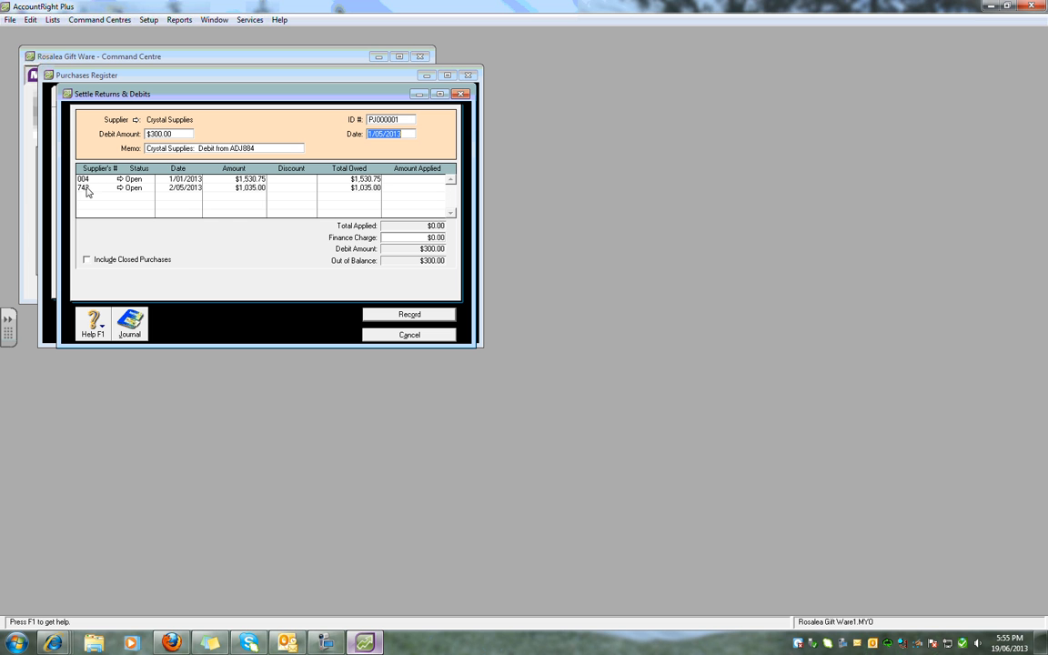
Apply the $300.00 debit to supplier invoice 742, with settlement ID number ADJ884 and date 12/05/2013.
left_click(418, 187)
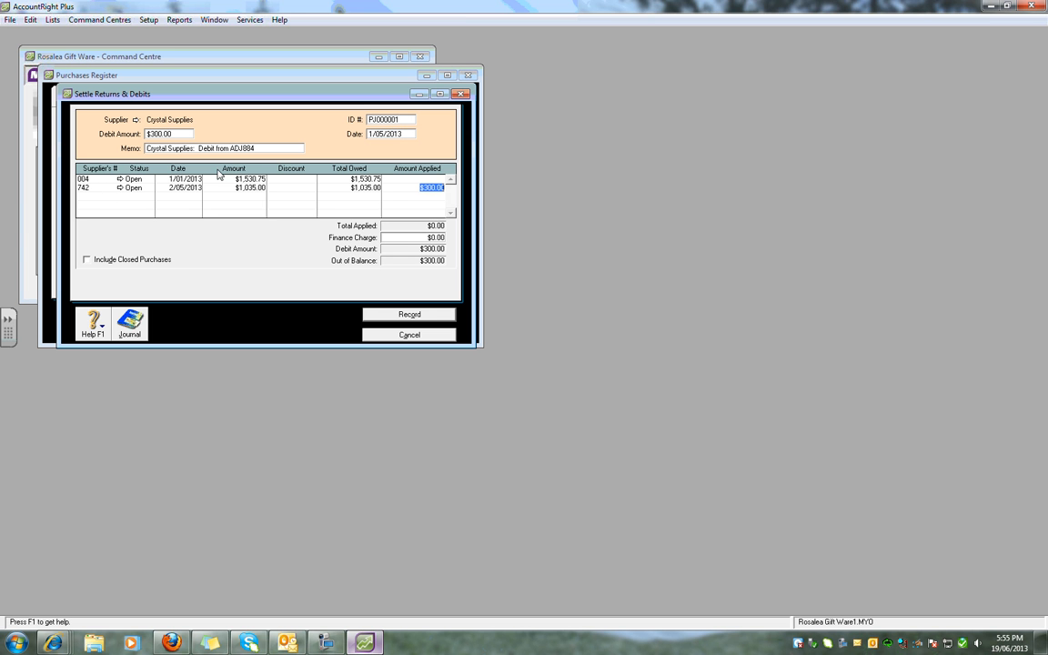
left_click(400, 119)
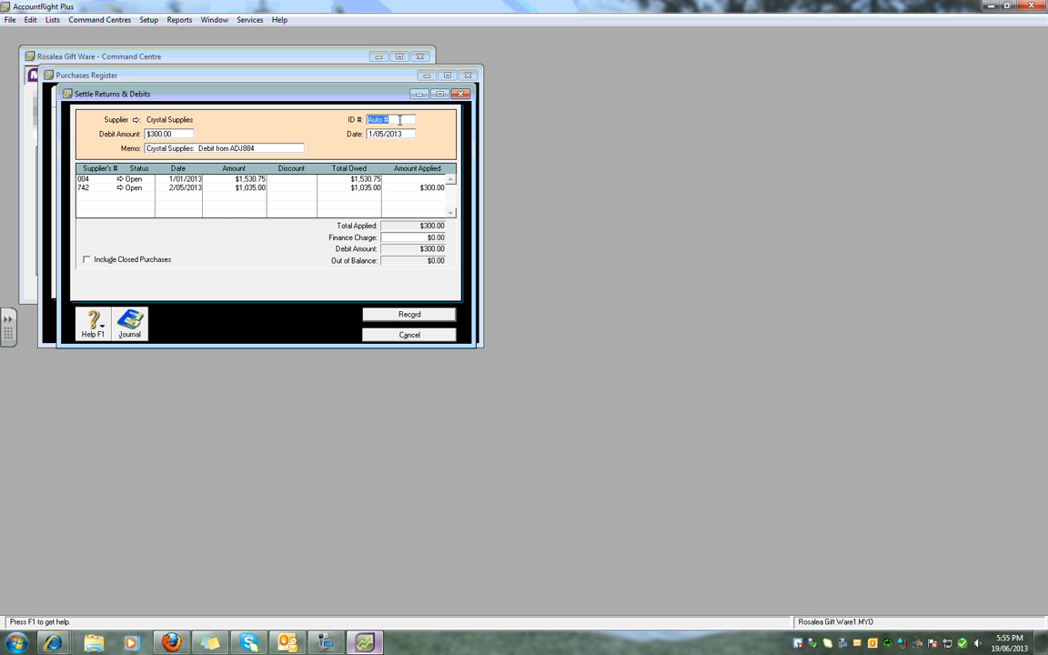
type("ADJ884")
left_click(400, 133)
type("12")
key("Tab")
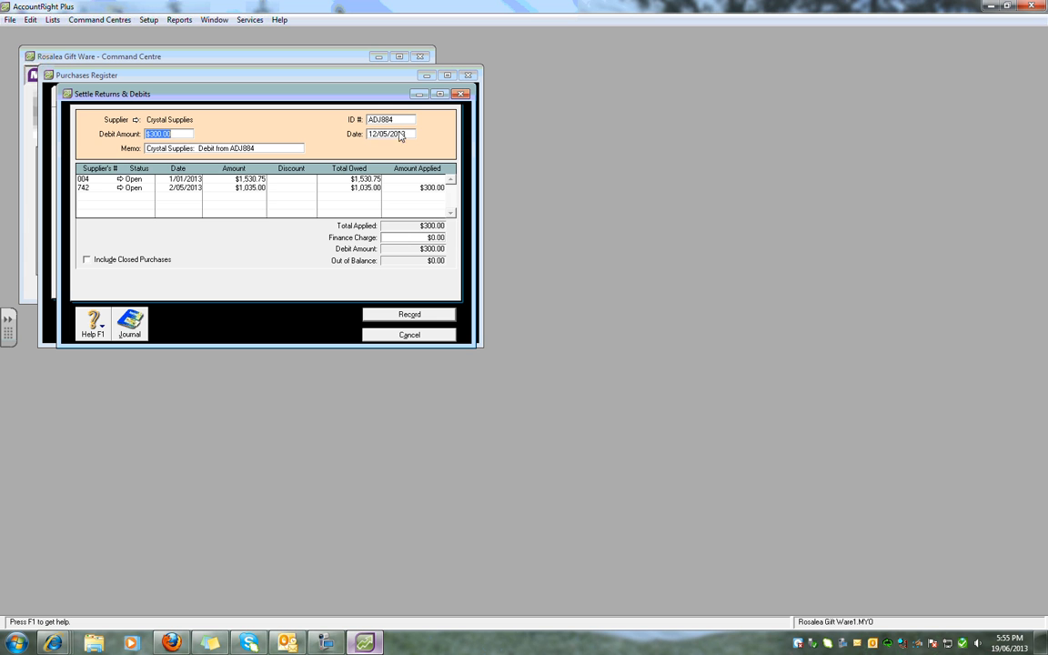